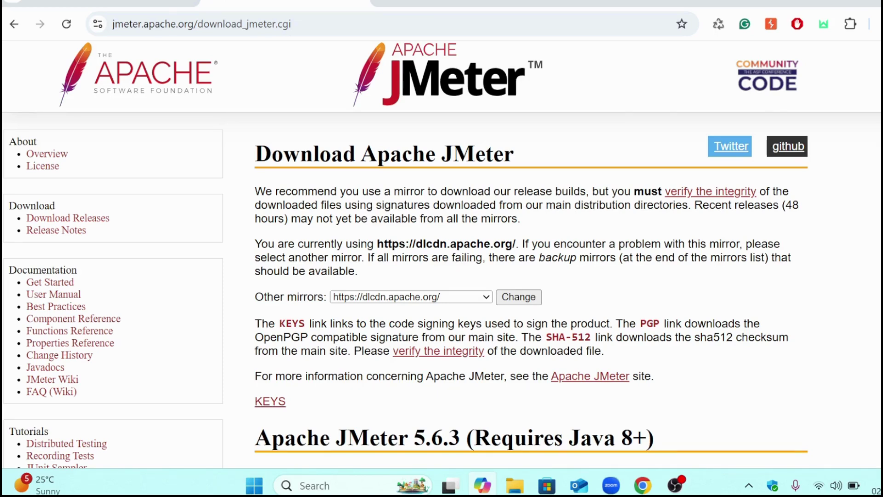
Step: Download the apache-jmeter-5.6.3.zip file from the Binaries section of the Apache JMeter download page
{"action": "scroll", "coordinate": [276, 76], "scroll_direction": "down", "scroll_amount": 2}
{"action": "scroll", "coordinate": [276, 76], "scroll_direction": "up", "scroll_amount": 1}
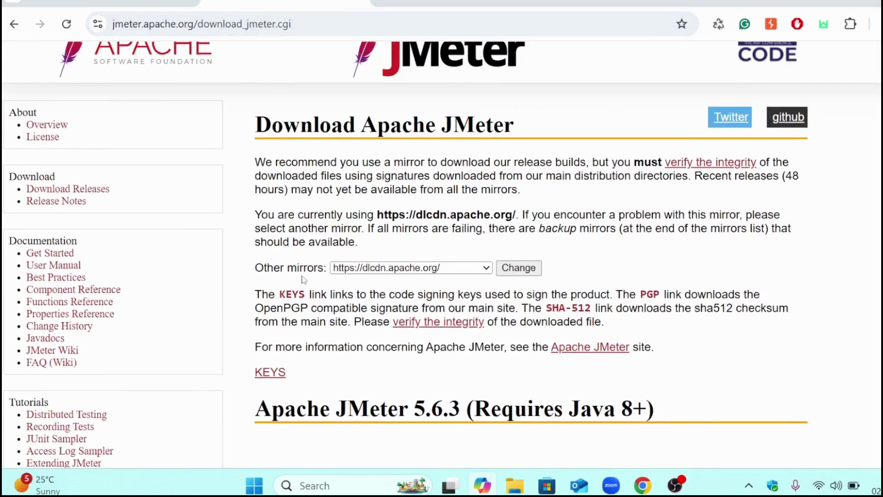
{"action": "scroll", "coordinate": [303, 280], "scroll_direction": "down", "scroll_amount": 4}
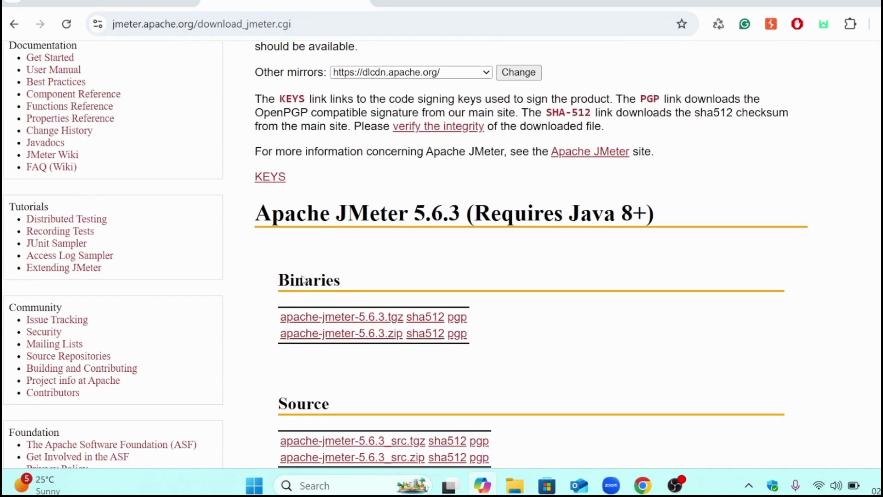
{"action": "left_click", "coordinate": [395, 335]}
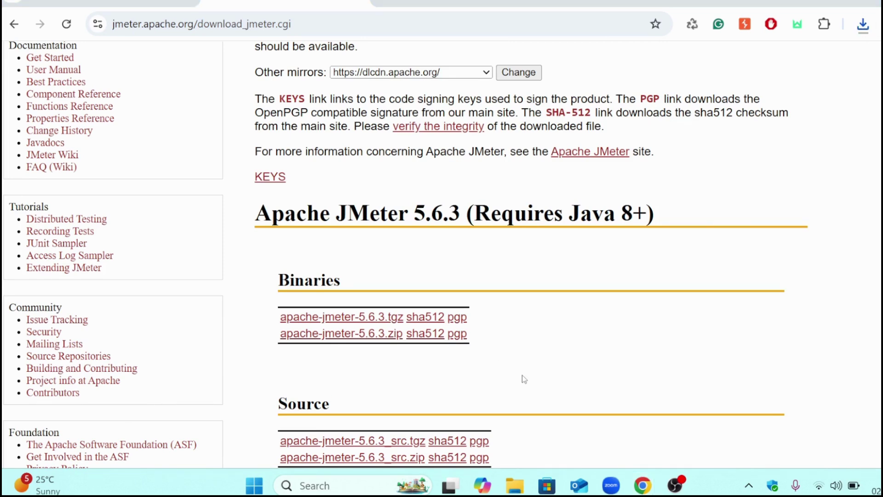
Step: Open the bin folder inside the downloaded apache-jmeter-5.6.3 archive and search it for jmeter.bat
{"action": "double_click", "coordinate": [385, 149]}
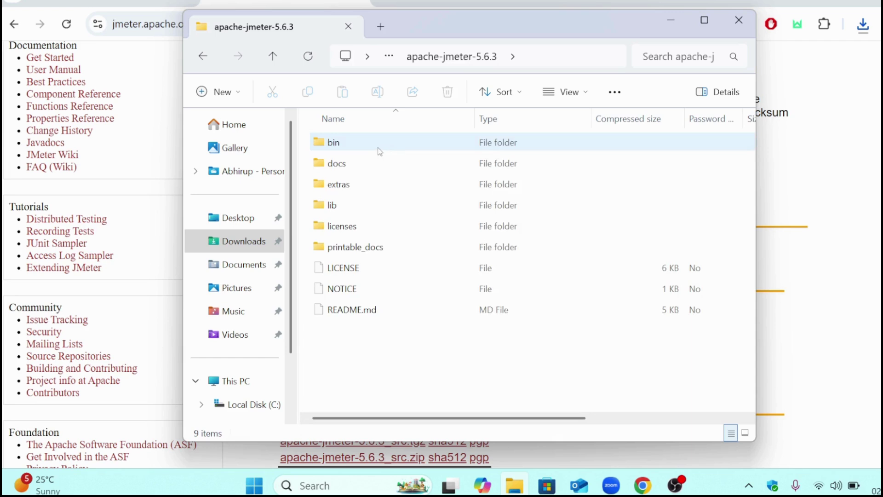
{"action": "double_click", "coordinate": [380, 152]}
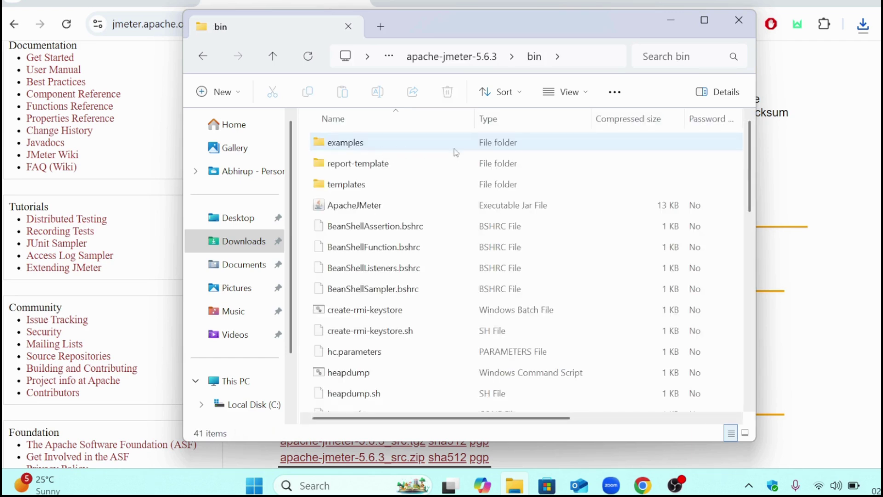
{"action": "left_click", "coordinate": [667, 61]}
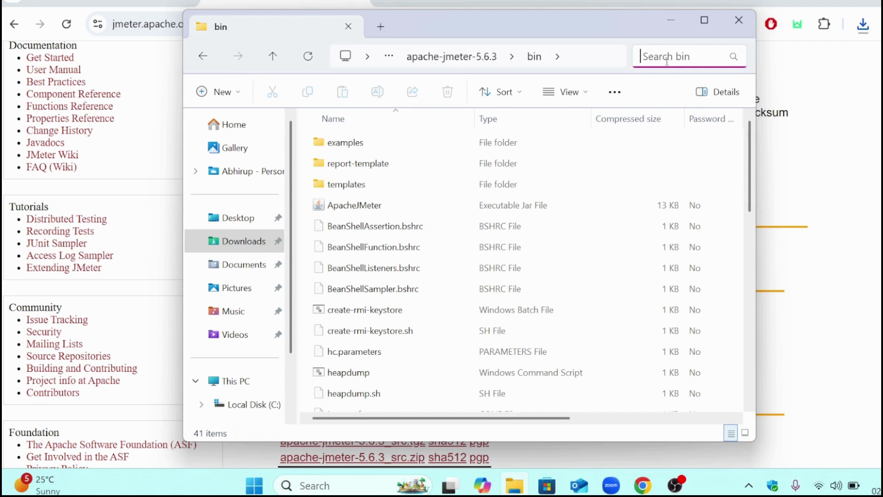
{"action": "type", "text": "jmry"}
{"action": "key", "text": "BackSpace"}
{"action": "key", "text": "BackSpace"}
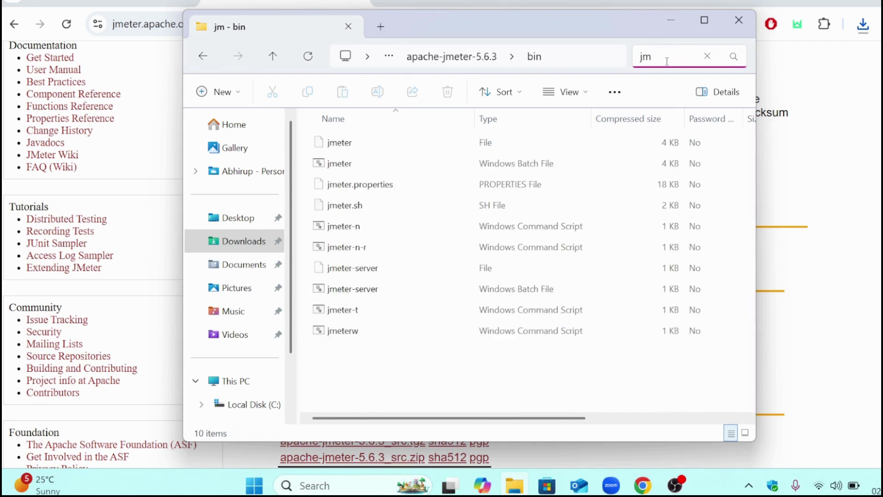
{"action": "type", "text": "eter.bat"}
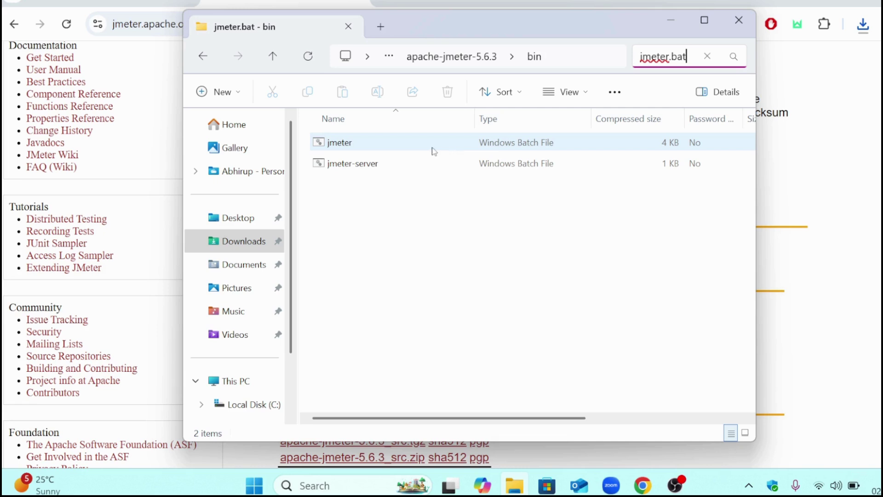
Step: Open Command Prompt, check the installed Java version with java --version, and highlight the version line in the output
{"action": "left_click", "coordinate": [340, 485]}
{"action": "type", "text": "cmd"}
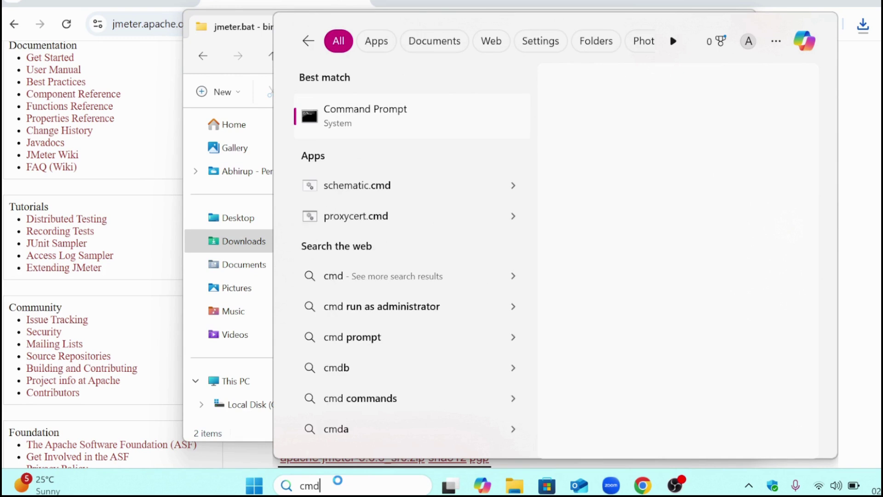
{"action": "key", "text": "Escape"}
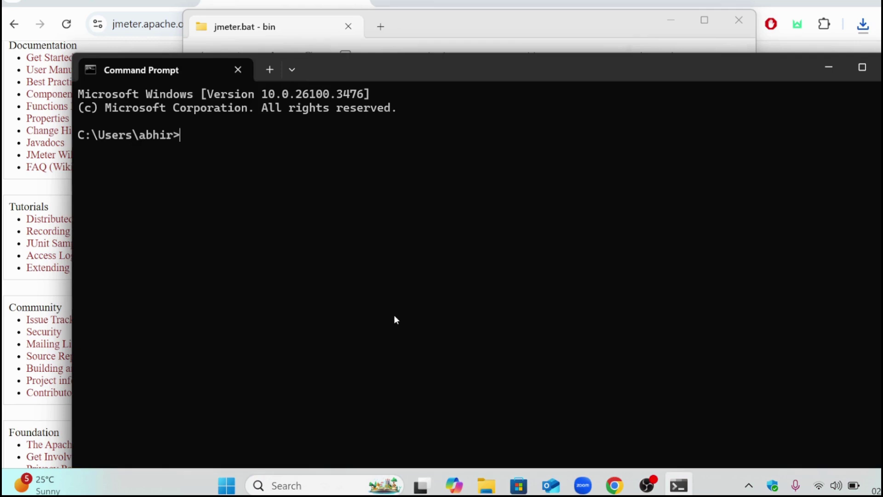
{"action": "type", "text": "java --version"}
{"action": "key", "text": "Return"}
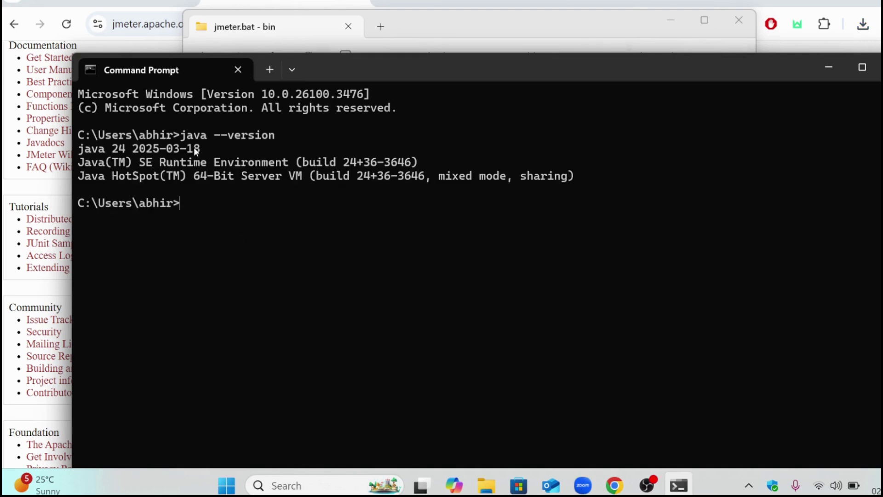
{"action": "left_click_drag", "start_coordinate": [209, 149], "coordinate": [78, 149]}
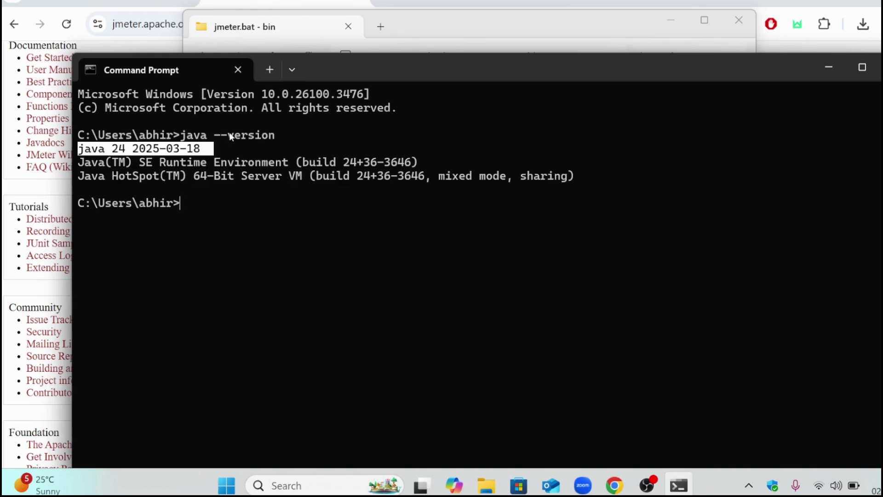
Step: Switch to Chrome and search the web for "download java" in a new tab
{"action": "left_click", "coordinate": [386, 2]}
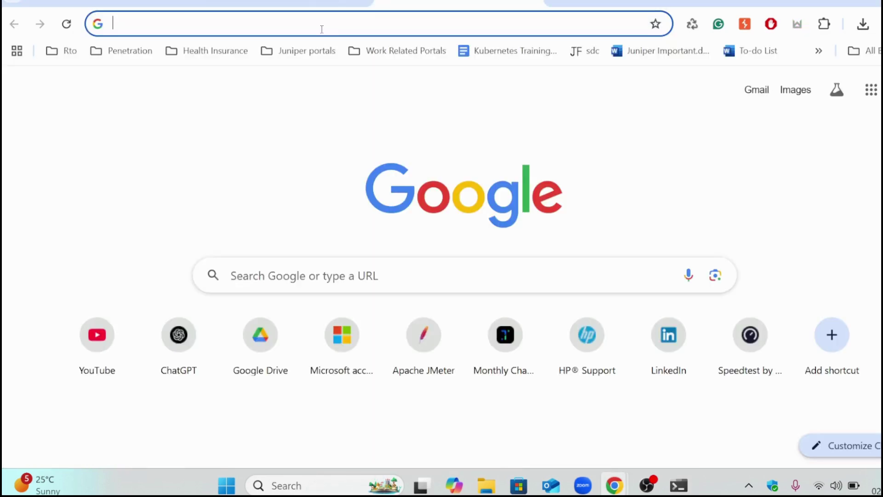
{"action": "type", "text": "dow"}
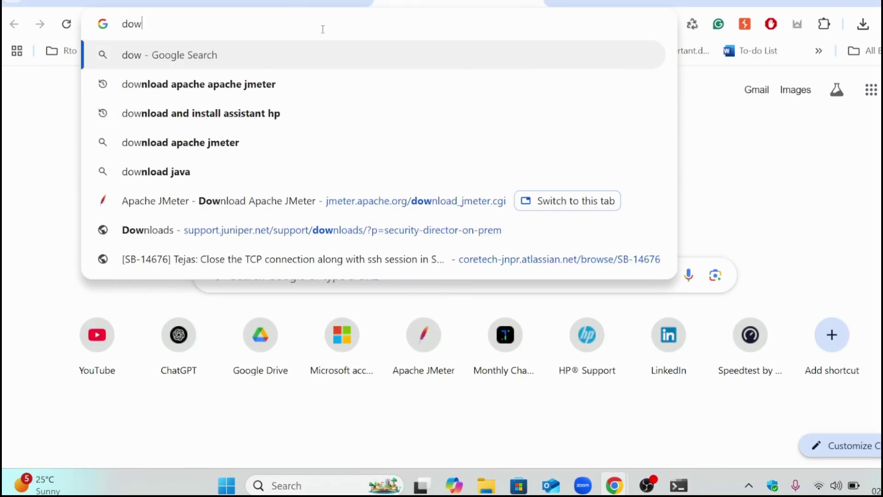
{"action": "type", "text": "nl"}
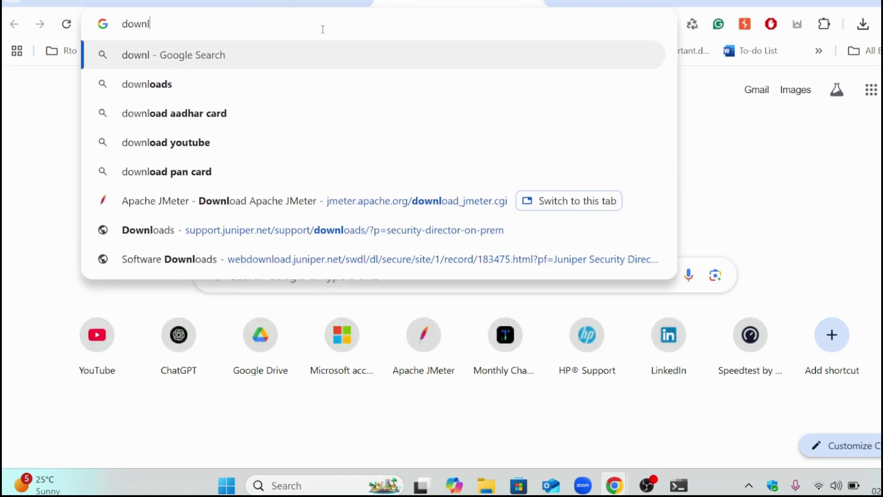
{"action": "type", "text": "oad java"}
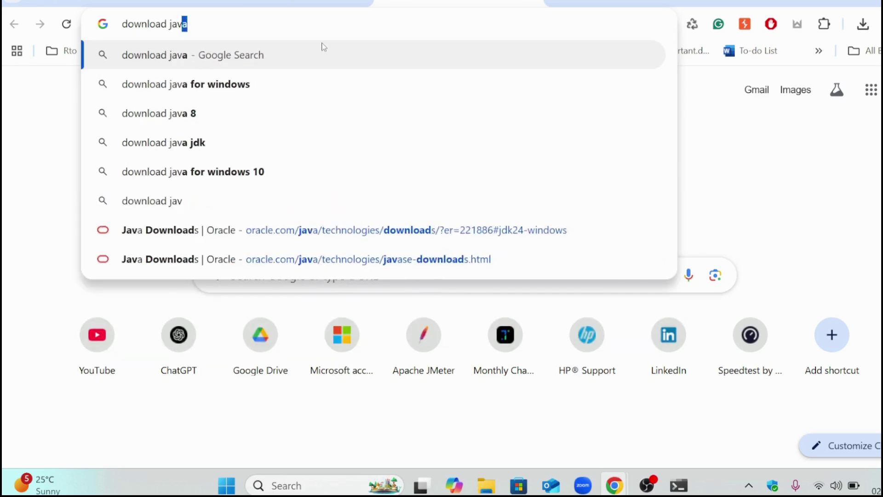
{"action": "key", "text": "Return"}
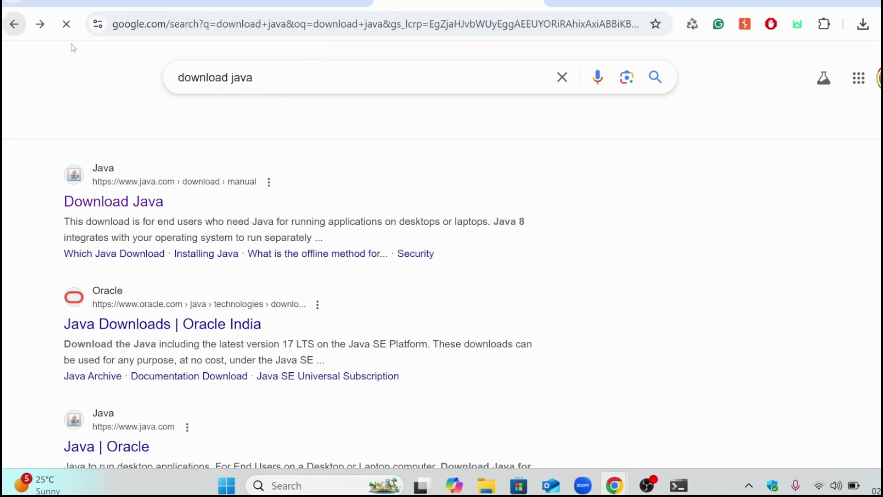
Step: Open Oracle's Java Downloads page from the results and display the Windows downloads for JDK 24
{"action": "left_click", "coordinate": [128, 331]}
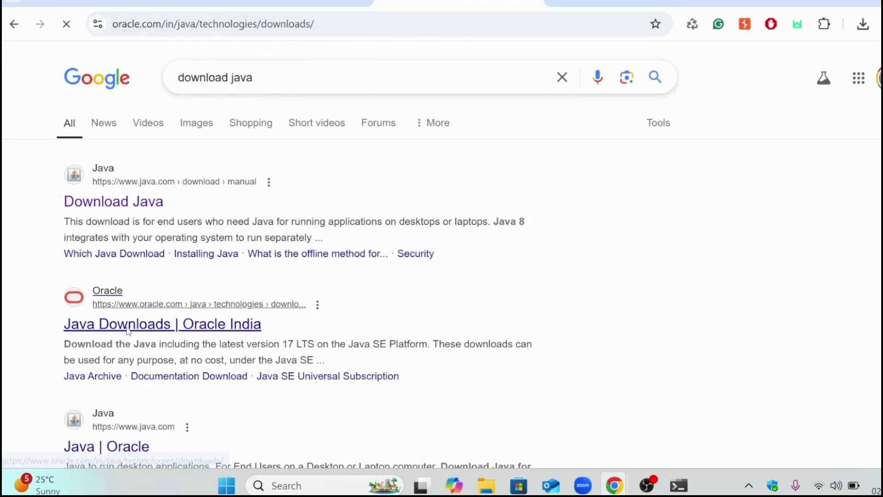
{"action": "scroll", "coordinate": [196, 261], "scroll_direction": "down", "scroll_amount": 6}
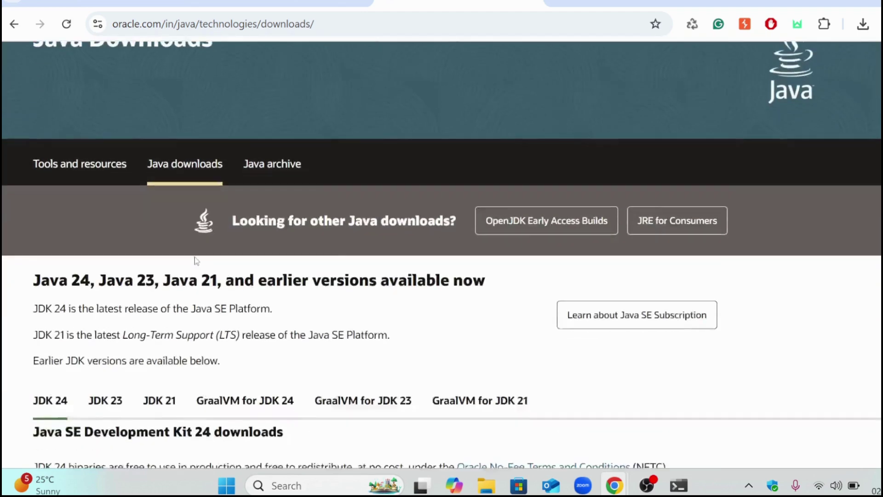
{"action": "scroll", "coordinate": [195, 258], "scroll_direction": "down", "scroll_amount": 3}
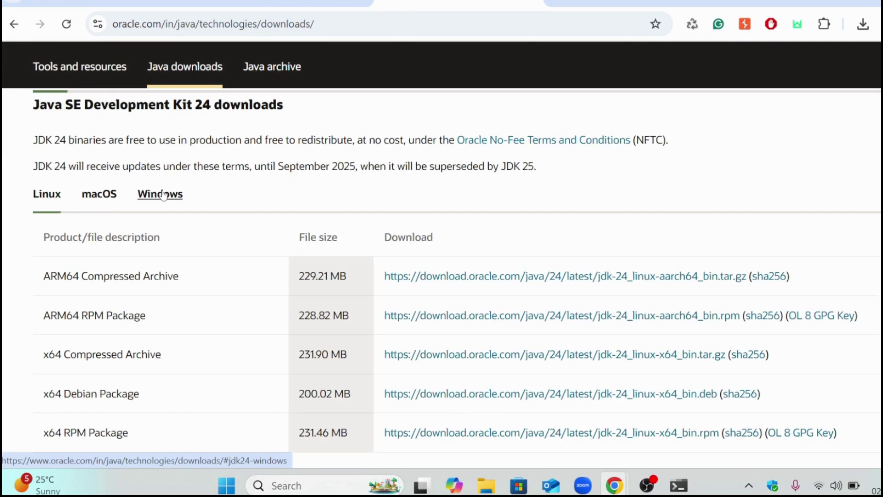
{"action": "left_click", "coordinate": [163, 194]}
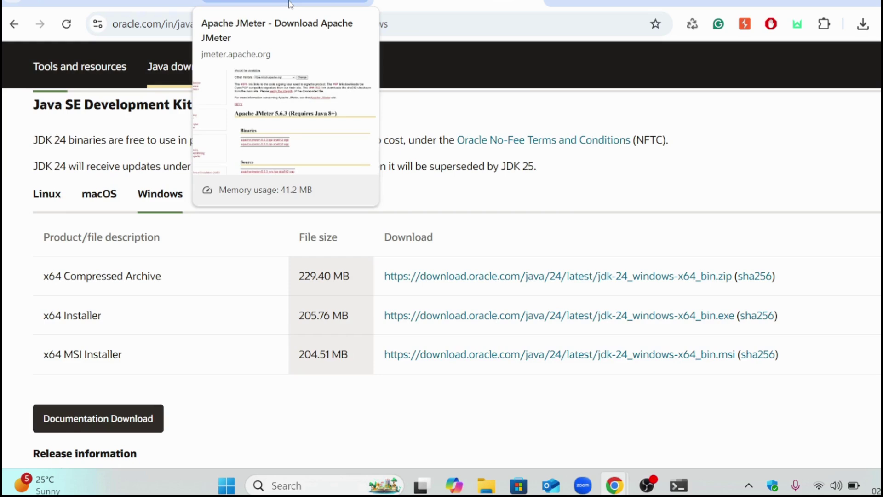
Step: Return to the JMeter download page and open the bin folder of the extracted apache-jmeter-5.6.3 folder in Downloads
{"action": "left_click", "coordinate": [291, 4]}
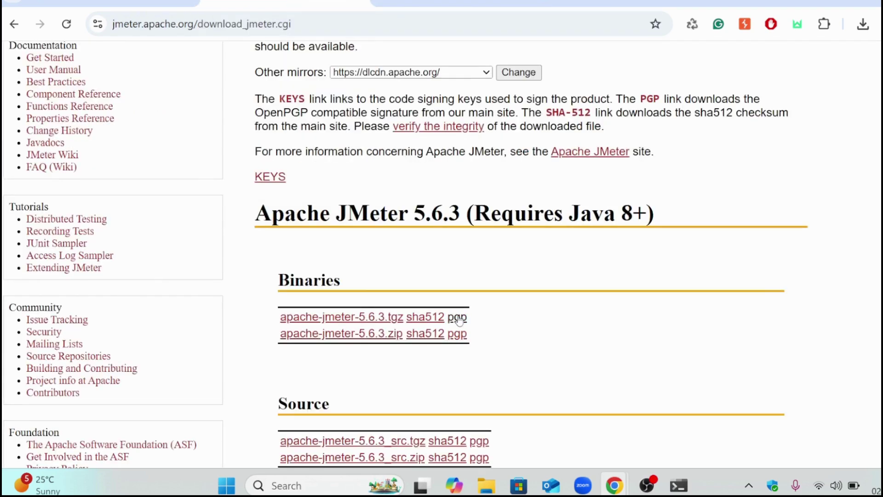
{"action": "double_click", "coordinate": [371, 267]}
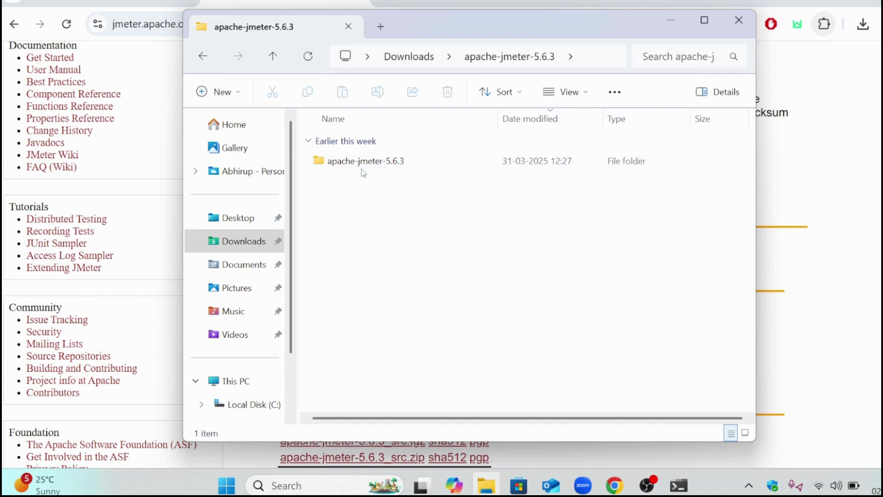
{"action": "double_click", "coordinate": [359, 163]}
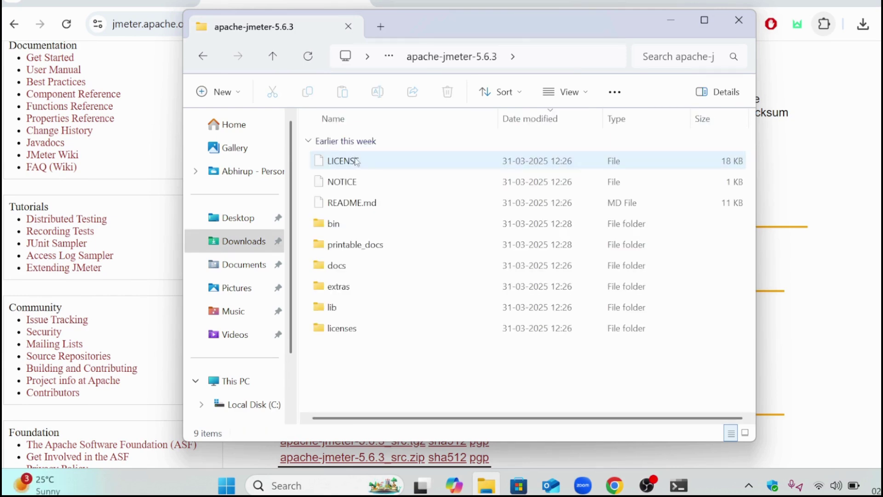
{"action": "double_click", "coordinate": [335, 224]}
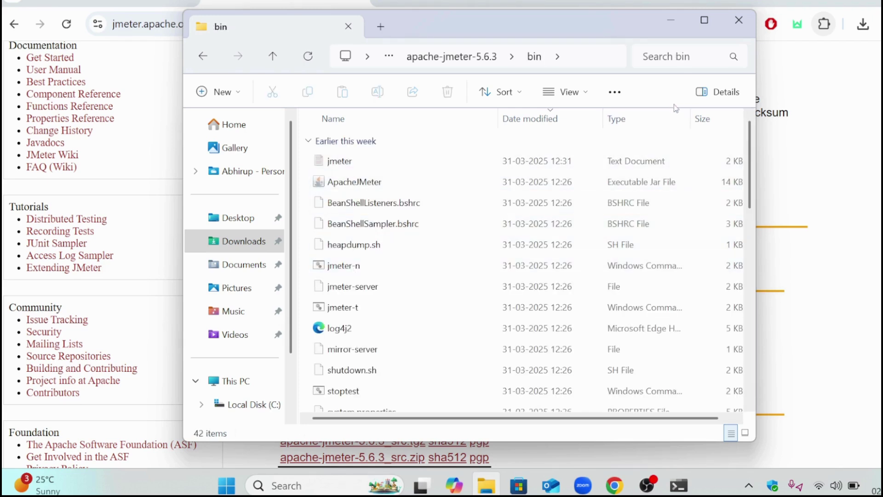
Step: Search the bin folder for jmeter.bat and run the jmeter Windows batch file to launch JMeter
{"action": "left_click", "coordinate": [688, 61]}
{"action": "type", "text": "jmeter.bat"}
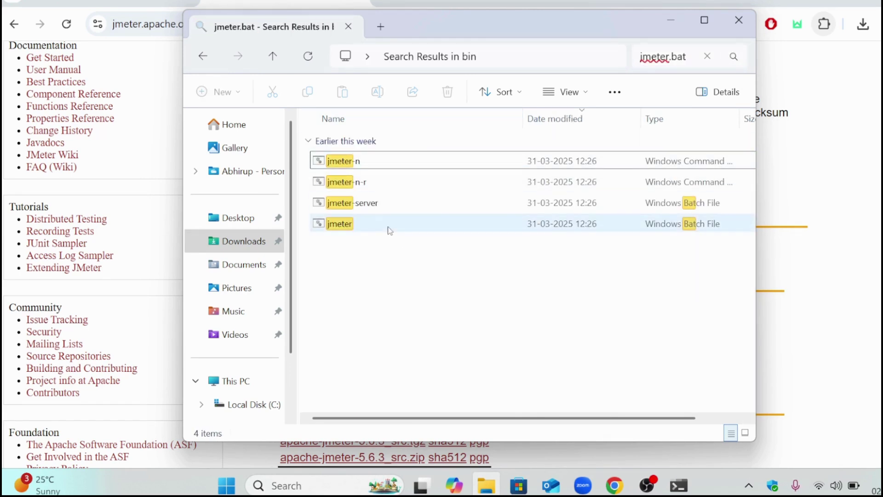
{"action": "left_click", "coordinate": [390, 231]}
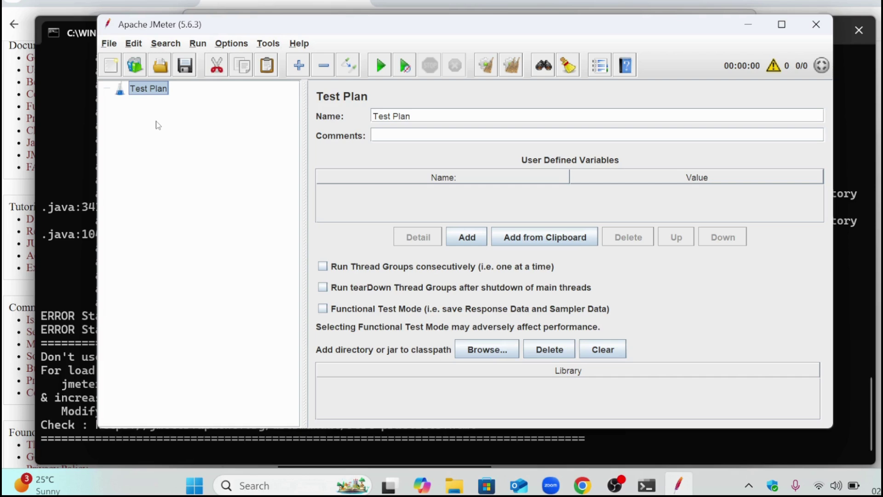
Step: Name the test plan "Test Plan - My Test" and enter the comment "Demonstrate Performance test with Jmeter"
{"action": "left_click", "coordinate": [411, 116]}
{"action": "type", "text": "- My Test"}
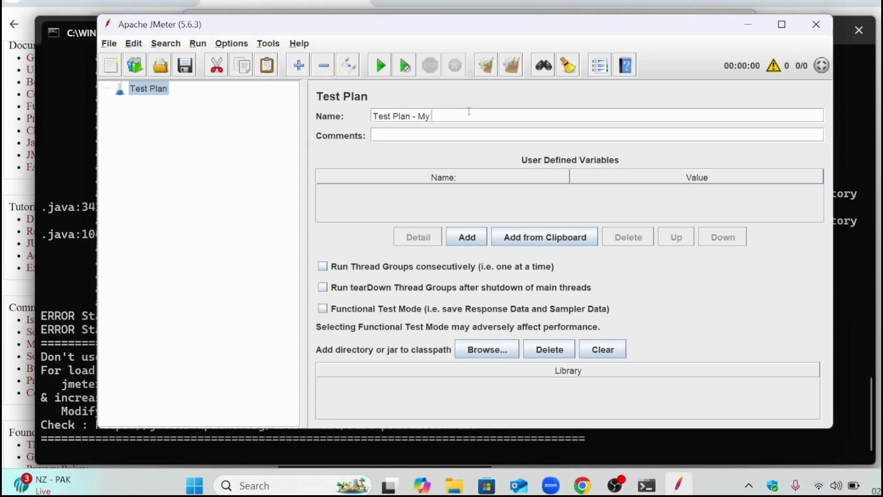
{"action": "left_click", "coordinate": [439, 133]}
{"action": "type", "text": "Demonstrate "}
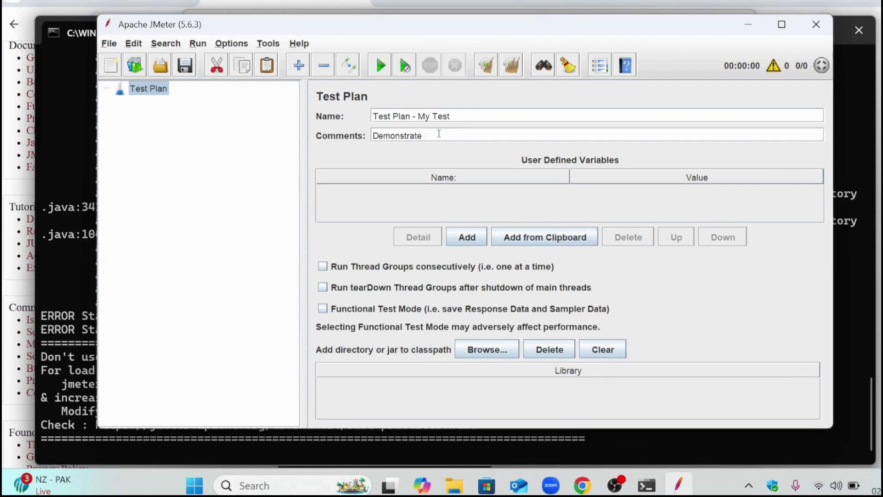
{"action": "type", "text": "Performance test with "}
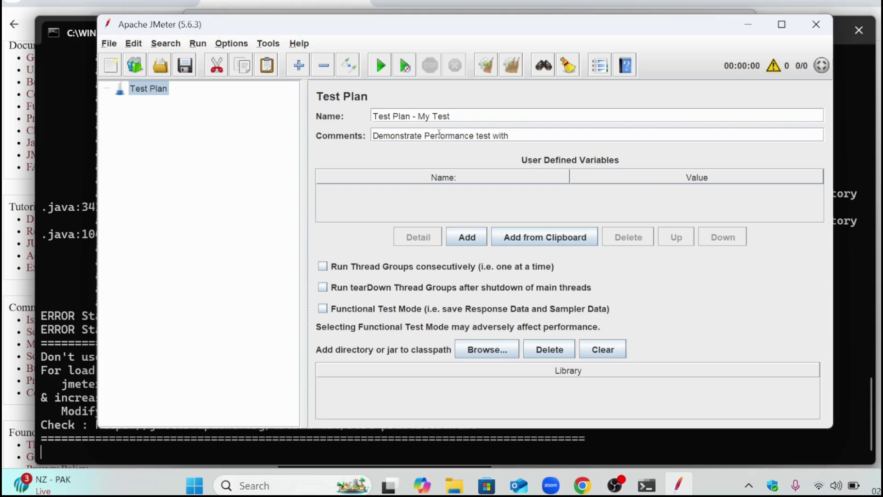
{"action": "type", "text": "Jme"}
{"action": "type", "text": "ter"}
Step: Add a Thread Group to the test plan
{"action": "right_click", "coordinate": [142, 91]}
{"action": "mouse_move", "coordinate": [156, 98]}
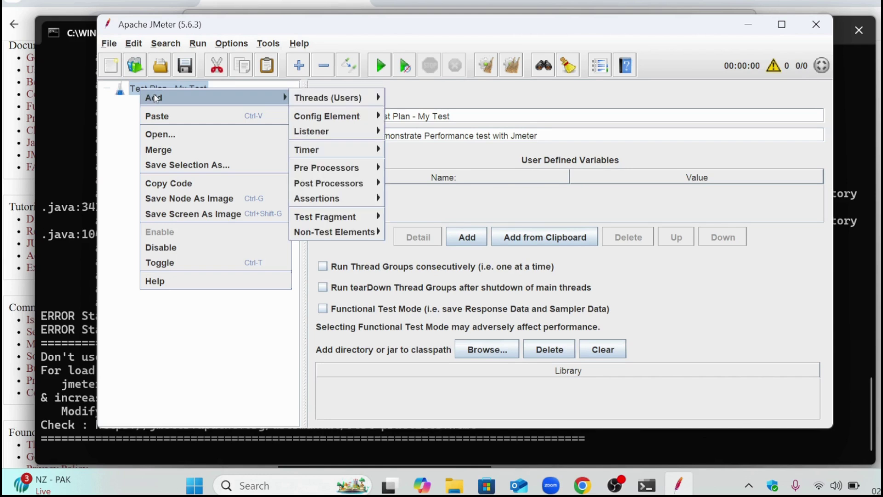
{"action": "mouse_move", "coordinate": [338, 95]}
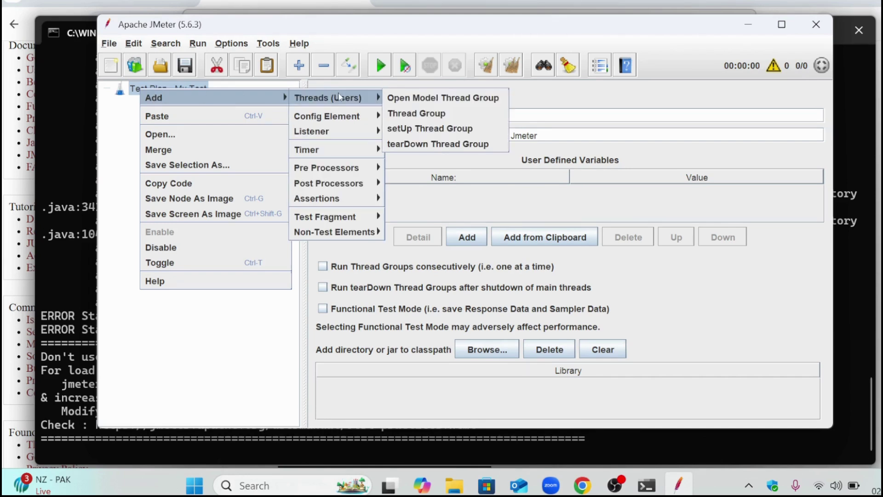
{"action": "left_click", "coordinate": [428, 114]}
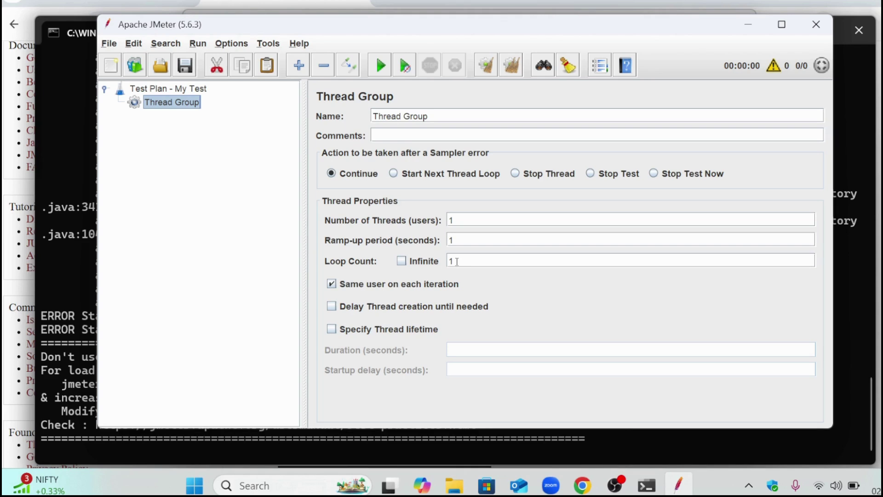
Step: Add an HTTP Request sampler to the Thread Group
{"action": "right_click", "coordinate": [179, 104]}
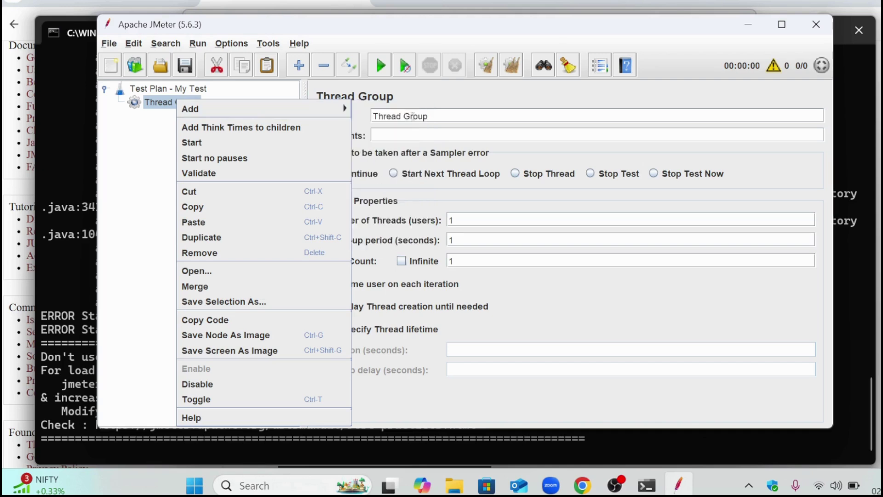
{"action": "mouse_move", "coordinate": [332, 109]}
{"action": "mouse_move", "coordinate": [378, 109]}
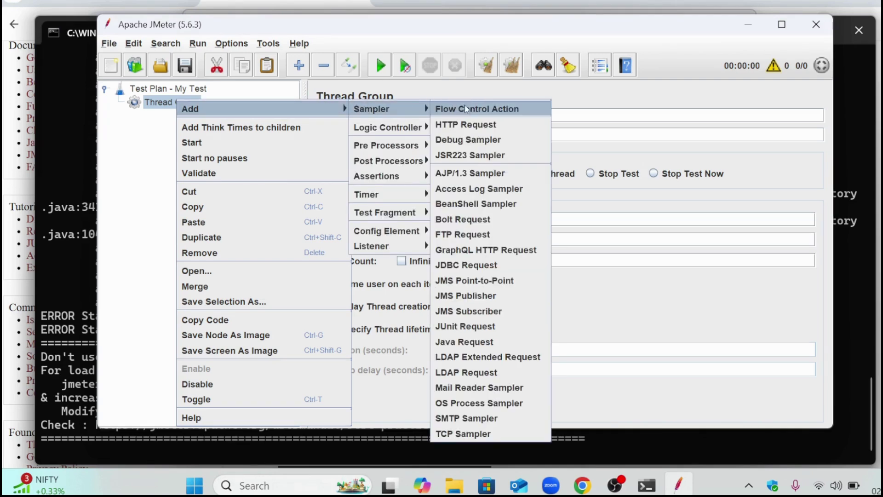
{"action": "left_click", "coordinate": [475, 125]}
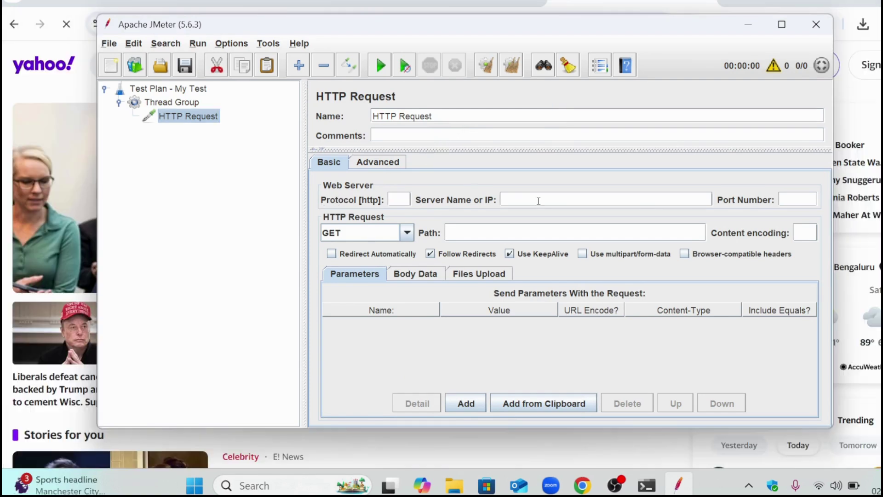
{"action": "left_click", "coordinate": [536, 199]}
{"action": "type", "text": "https://jmeter.apache.org/download_jmeter.cgi"}
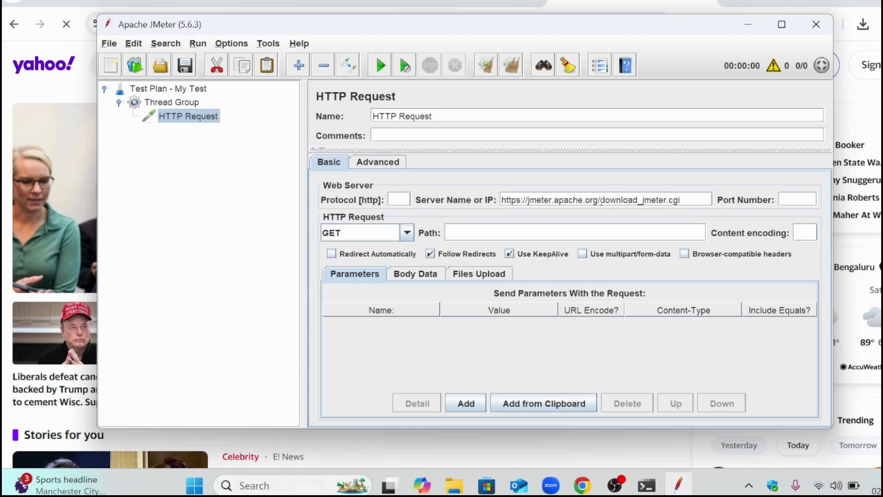
{"action": "left_click_drag", "start_coordinate": [600, 201], "coordinate": [694, 203]}
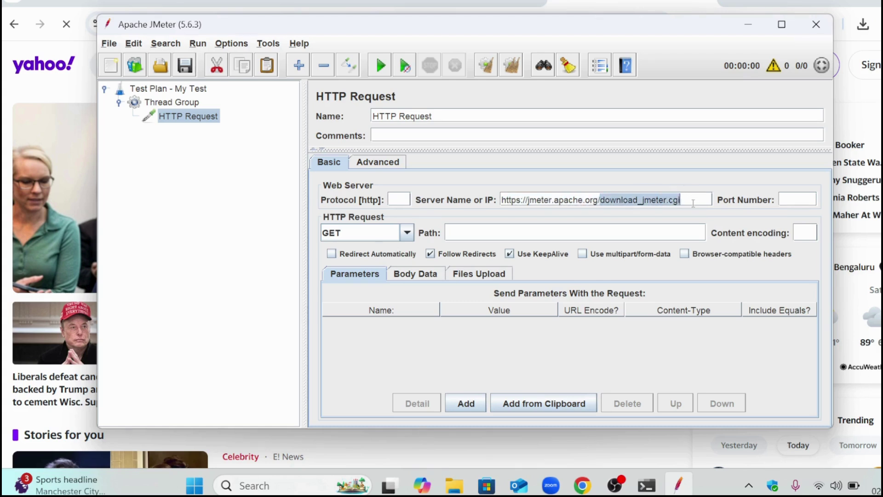
{"action": "key", "text": "BackSpace"}
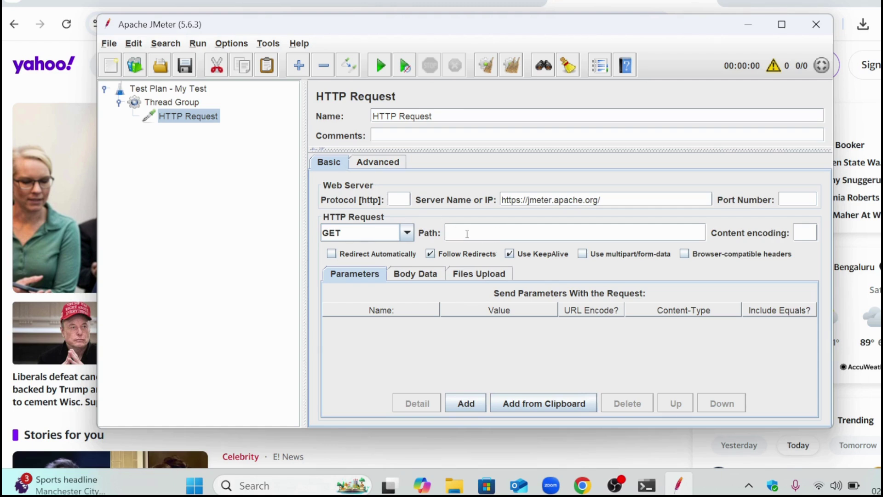
{"action": "left_click", "coordinate": [408, 199]}
{"action": "type", "text": "https"}
{"action": "key", "text": "Delete"}
{"action": "key", "text": "Delete"}
{"action": "key", "text": "Delete"}
{"action": "key", "text": "Delete"}
{"action": "key", "text": "Delete"}
{"action": "key", "text": "Delete"}
{"action": "key", "text": "Delete"}
{"action": "key", "text": "Delete"}
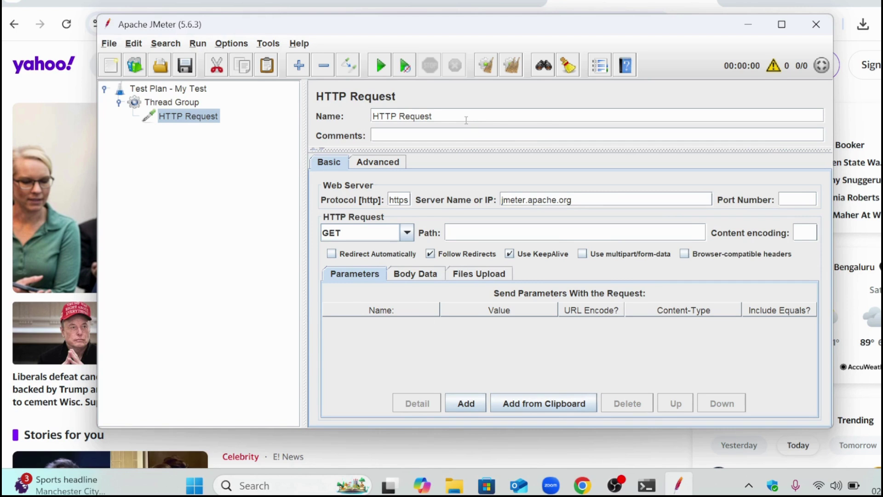
Step: Rename the sampler "HTTP Request - Jmeter main website" and refresh its name in the test plan tree
{"action": "type", "text": "Jmeter main website"}
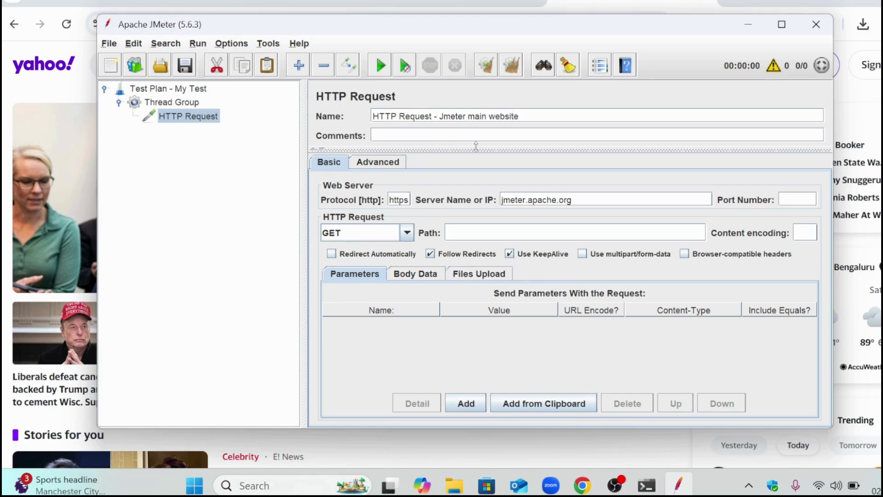
{"action": "left_click", "coordinate": [253, 219]}
{"action": "left_click", "coordinate": [180, 91]}
{"action": "left_click", "coordinate": [190, 116]}
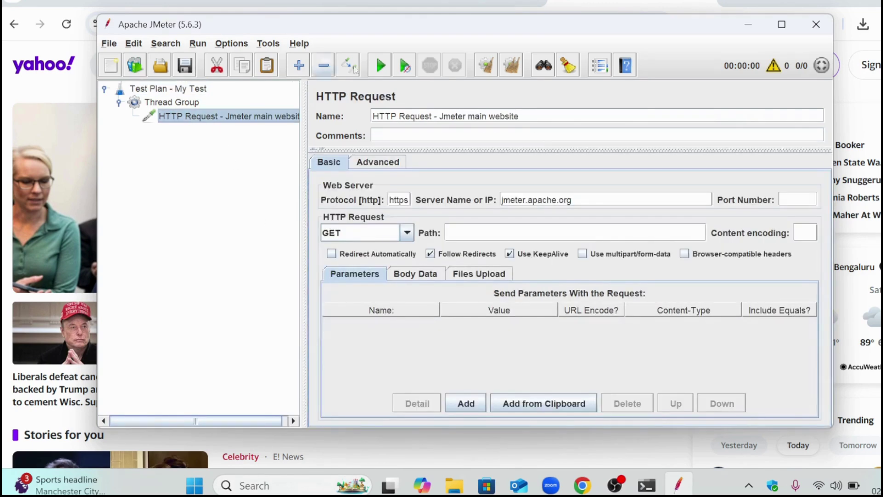
Step: Add a View Results Tree listener to the Thread Group
{"action": "left_click", "coordinate": [161, 106]}
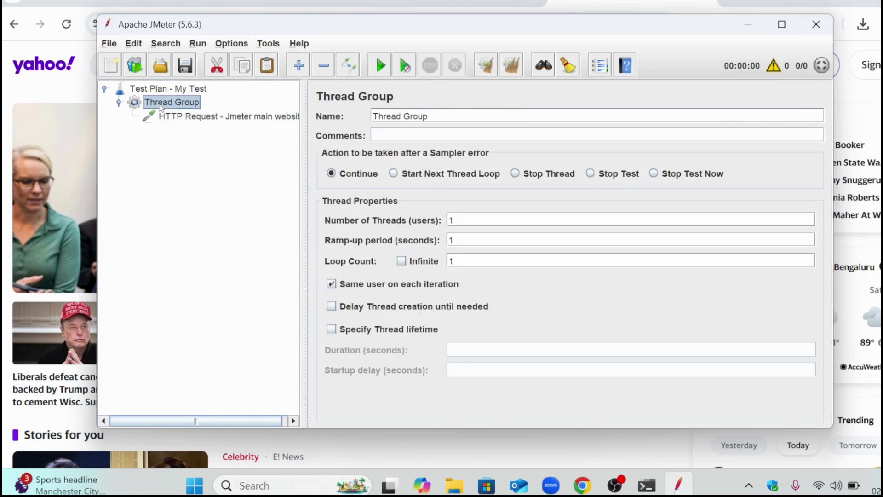
{"action": "right_click", "coordinate": [161, 106]}
{"action": "mouse_move", "coordinate": [173, 113]}
{"action": "mouse_move", "coordinate": [380, 114]}
{"action": "mouse_move", "coordinate": [368, 235]}
{"action": "mouse_move", "coordinate": [368, 250]}
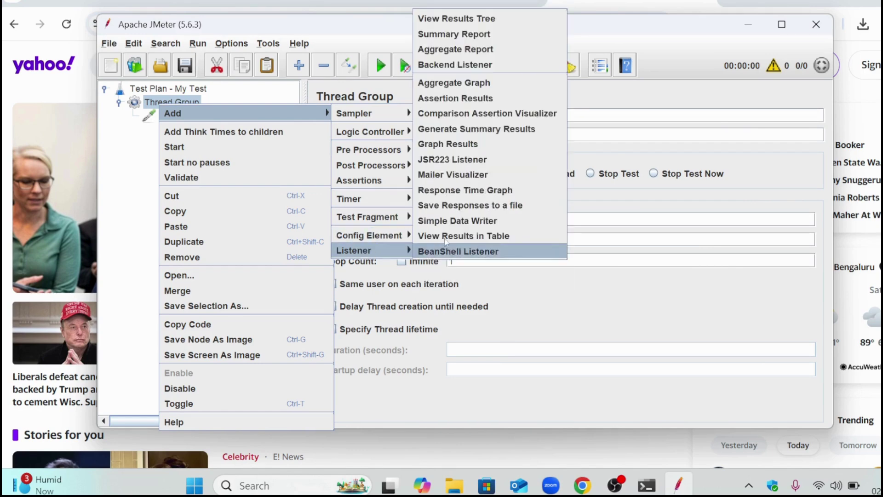
{"action": "left_click", "coordinate": [446, 20]}
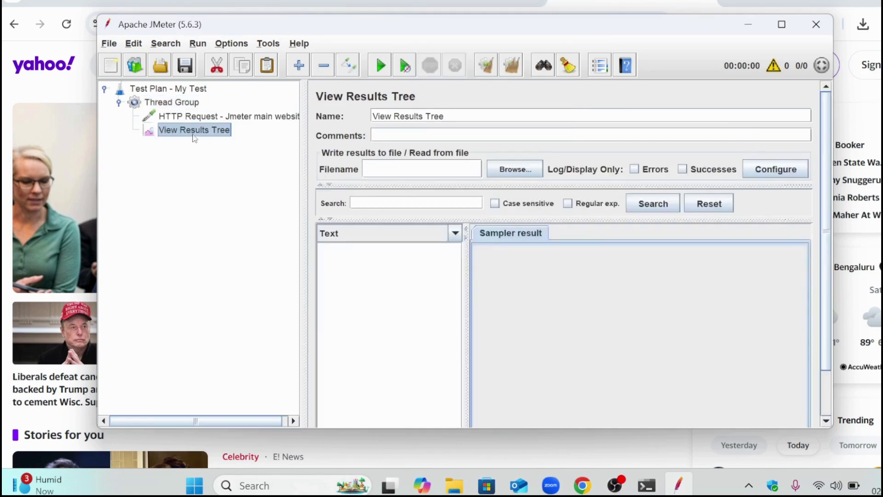
Step: Start the test and, when asked to save first, save the plan as JmeterTest1.jmx on New Volume (D:)
{"action": "left_click", "coordinate": [175, 103]}
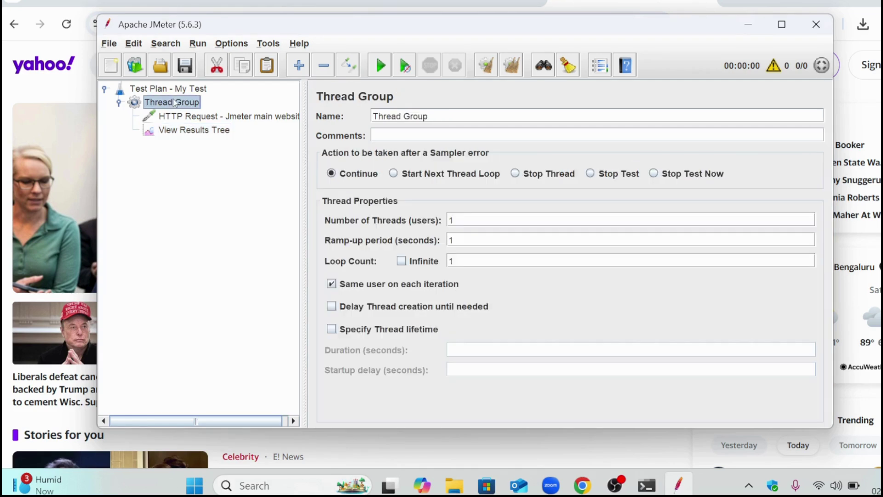
{"action": "left_click", "coordinate": [381, 66]}
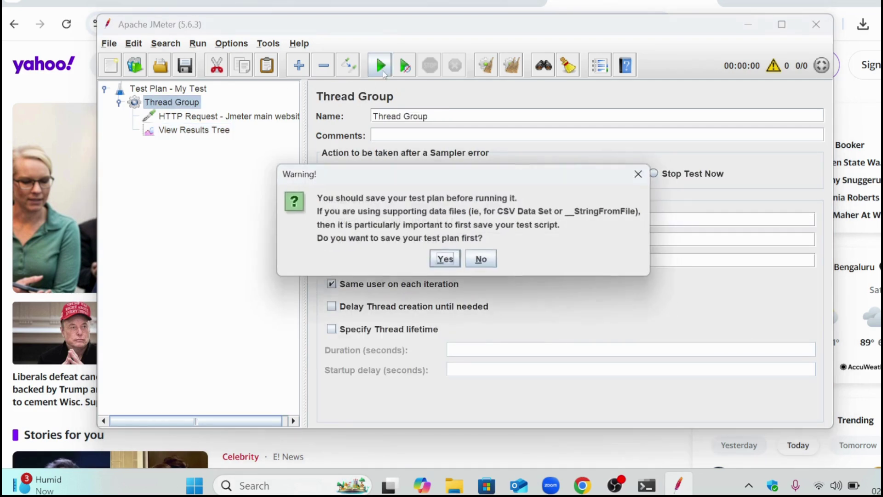
{"action": "left_click", "coordinate": [446, 261]}
{"action": "left_click", "coordinate": [524, 132]}
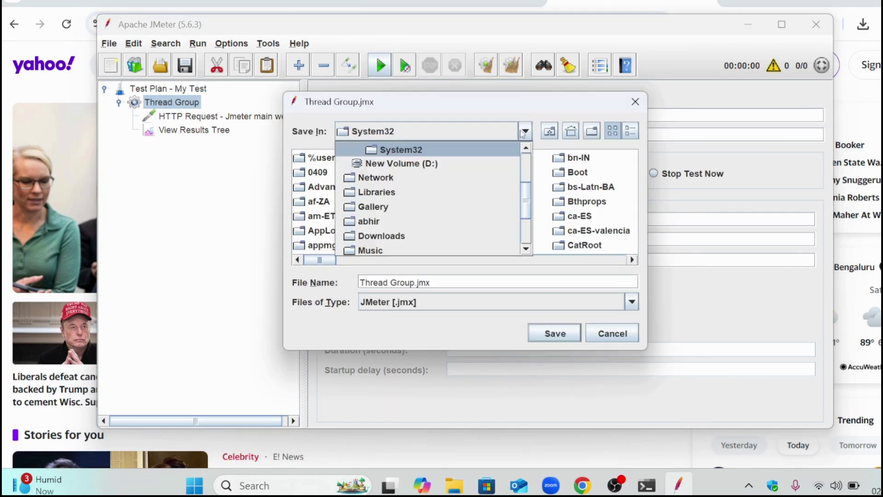
{"action": "left_click", "coordinate": [437, 163]}
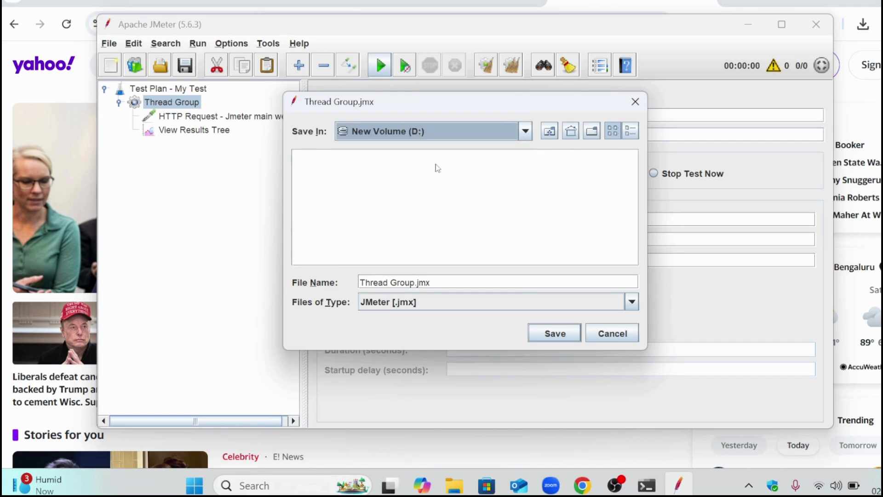
{"action": "left_click", "coordinate": [414, 282]}
{"action": "key", "text": "BackSpace"}
{"action": "key", "text": "BackSpace"}
{"action": "key", "text": "BackSpace"}
{"action": "key", "text": "BackSpace"}
{"action": "key", "text": "BackSpace"}
{"action": "key", "text": "BackSpace"}
{"action": "key", "text": "BackSpace"}
{"action": "key", "text": "BackSpace"}
{"action": "key", "text": "BackSpace"}
{"action": "key", "text": "BackSpace"}
{"action": "key", "text": "BackSpace"}
{"action": "key", "text": "BackSpace"}
{"action": "type", "text": "JmeterTest1"}
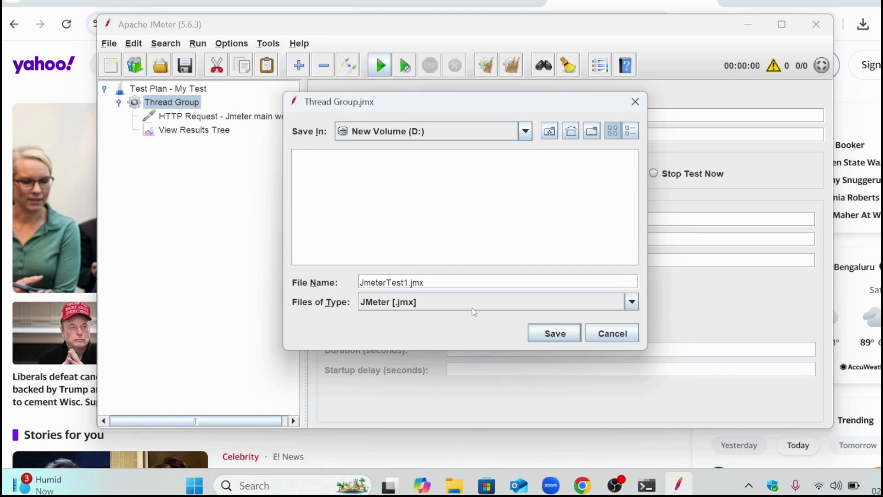
{"action": "left_click", "coordinate": [540, 334]}
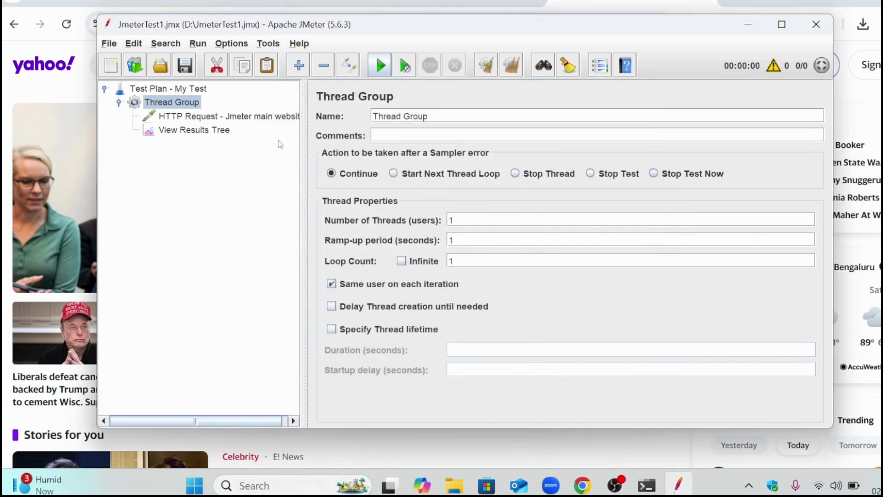
Step: Run the test plan and show its results in View Results Tree with a wider sample list
{"action": "key", "text": "ctrl+r"}
{"action": "left_click", "coordinate": [221, 131]}
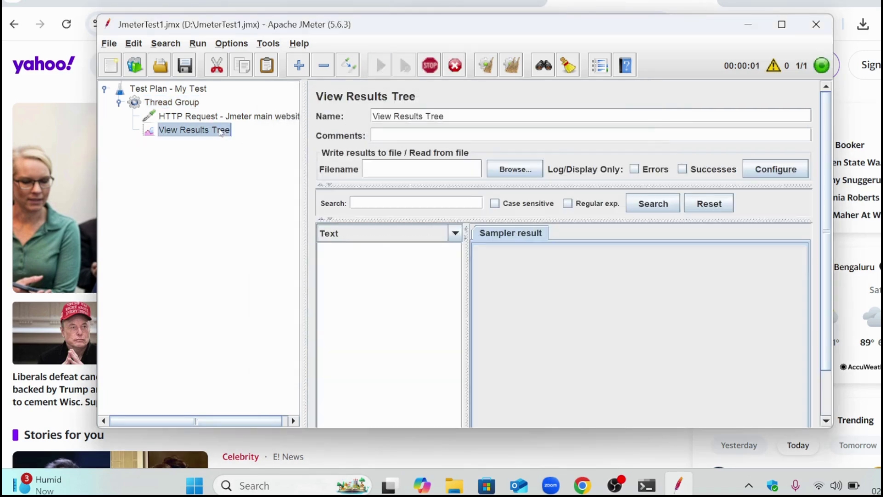
{"action": "left_click_drag", "start_coordinate": [464, 265], "coordinate": [555, 263]}
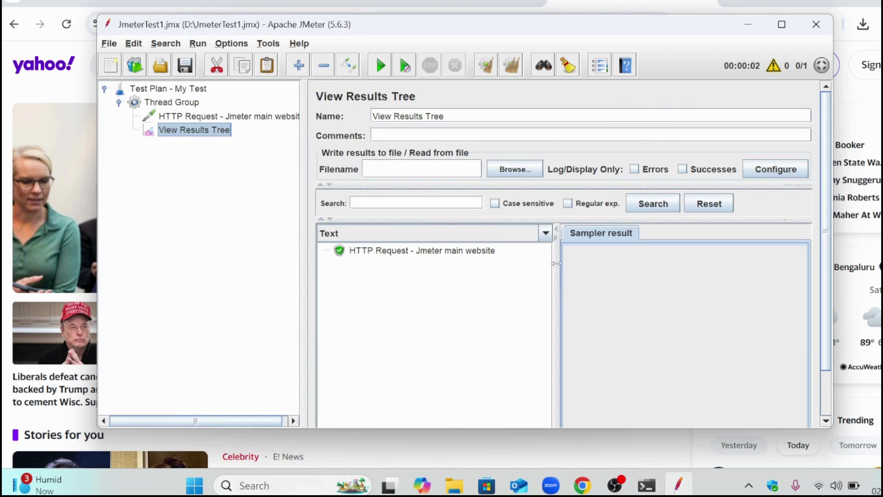
Step: Examine the request and response data of the sampled HTTP request and the available result display formats
{"action": "left_click", "coordinate": [445, 254]}
{"action": "left_click", "coordinate": [679, 235]}
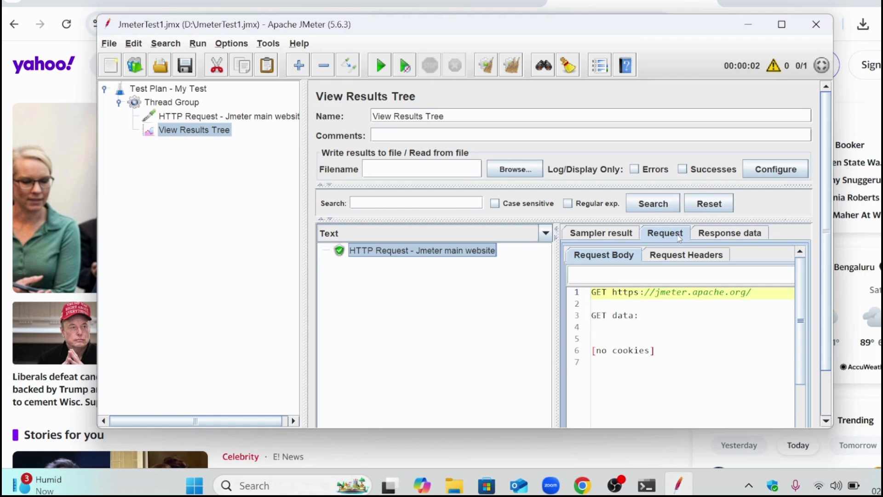
{"action": "left_click", "coordinate": [711, 235]}
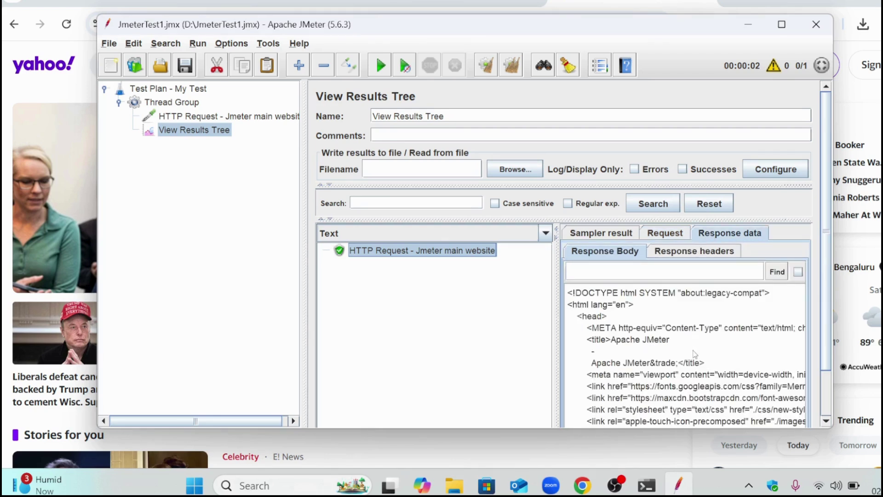
{"action": "left_click", "coordinate": [546, 234]}
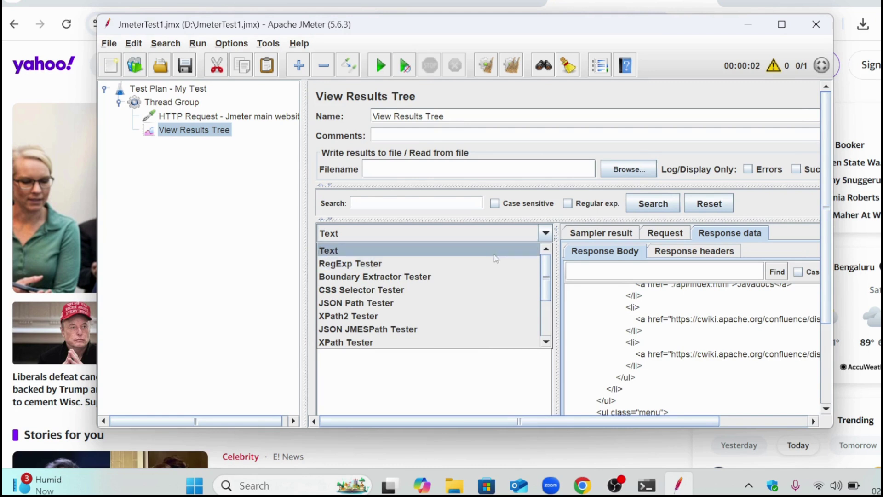
{"action": "left_click", "coordinate": [169, 362]}
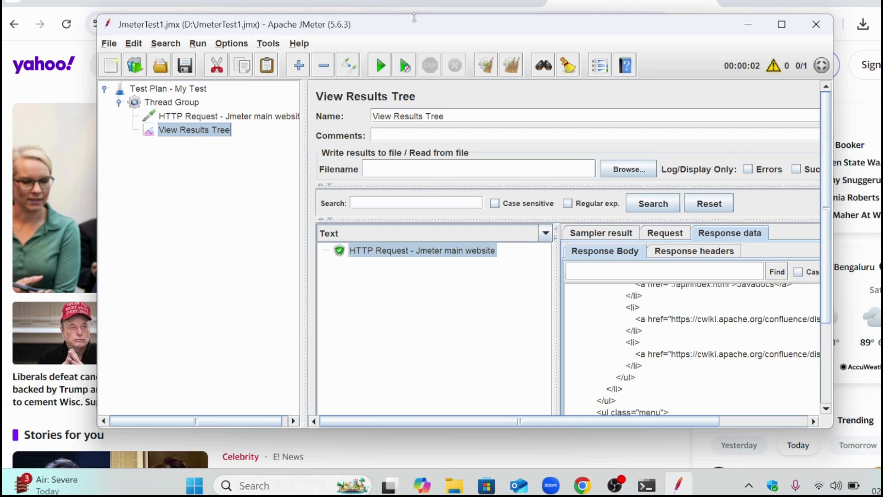
Step: Maximize the window and set the Thread Group's number of threads to 2
{"action": "double_click", "coordinate": [412, 32]}
{"action": "key", "text": "Up"}
{"action": "key", "text": "Up"}
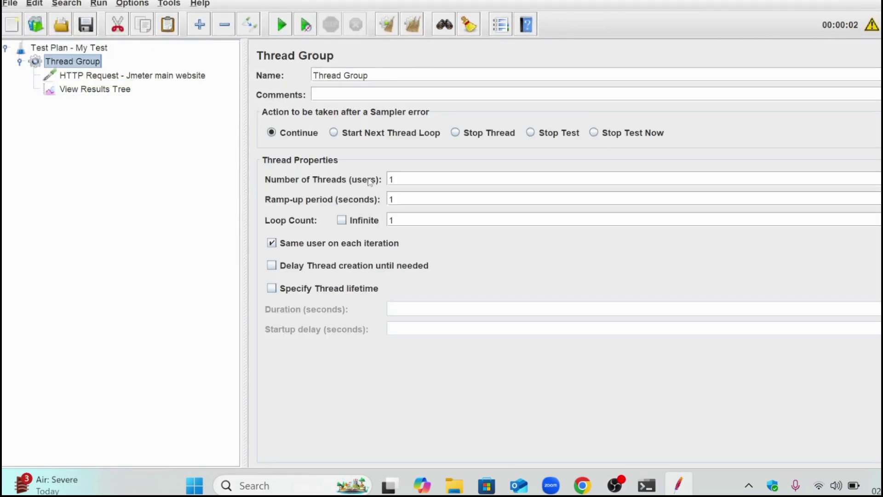
{"action": "left_click", "coordinate": [403, 179]}
Step: Clear all earlier results and rerun the test, checking each sample's response body in View Results Tree
{"action": "left_click", "coordinate": [94, 92]}
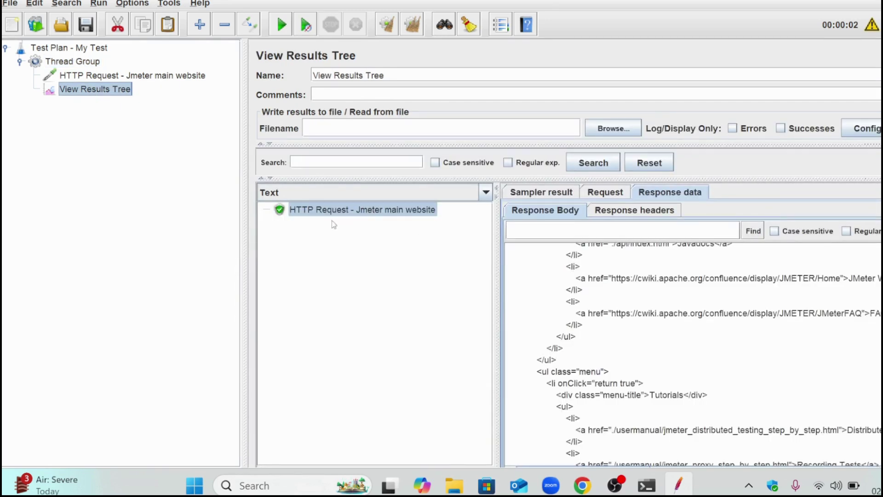
{"action": "left_click", "coordinate": [416, 27]}
{"action": "left_click", "coordinate": [282, 27]}
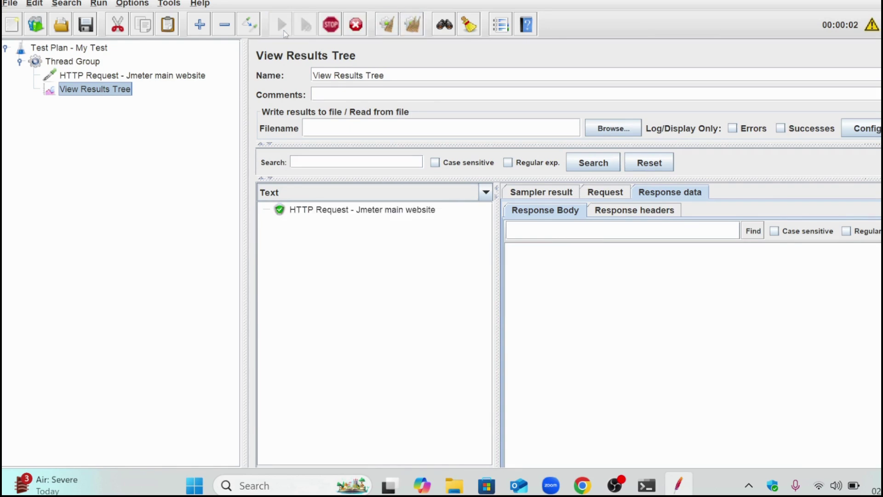
{"action": "left_click", "coordinate": [360, 226]}
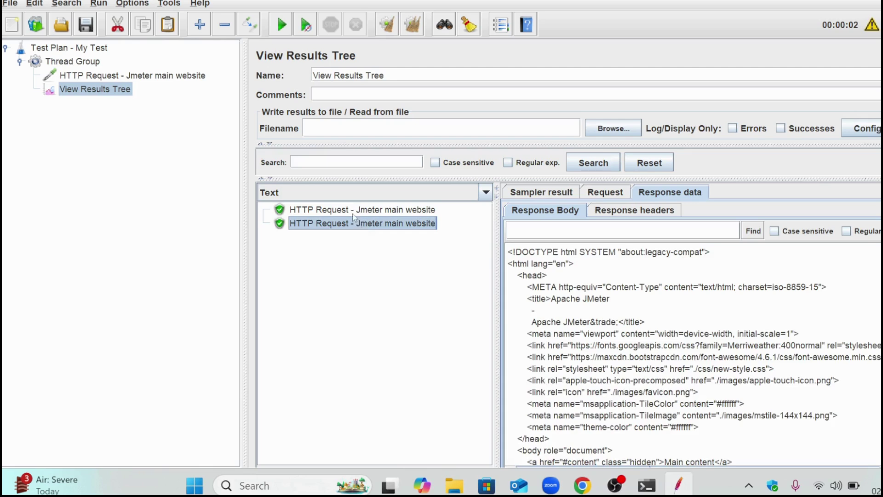
{"action": "left_click", "coordinate": [347, 211]}
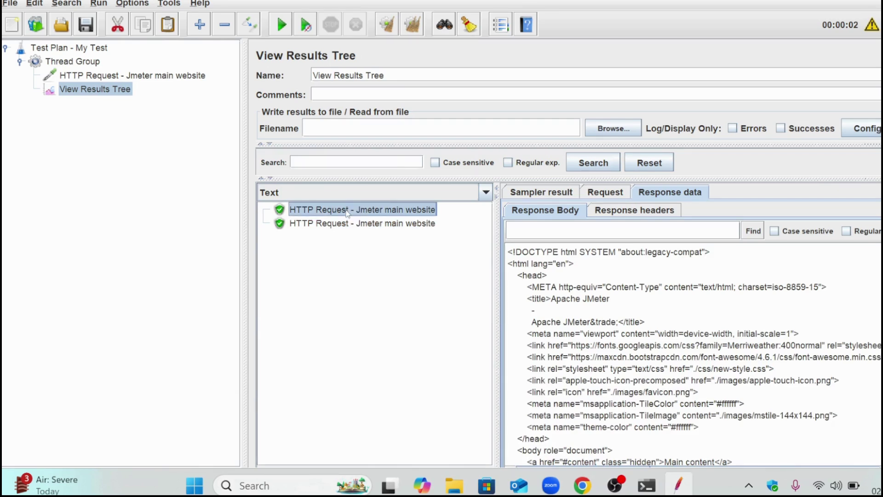
Step: Add a Summary Report listener to the Thread Group
{"action": "left_click", "coordinate": [71, 62]}
{"action": "right_click", "coordinate": [70, 62]}
{"action": "mouse_move", "coordinate": [95, 66]}
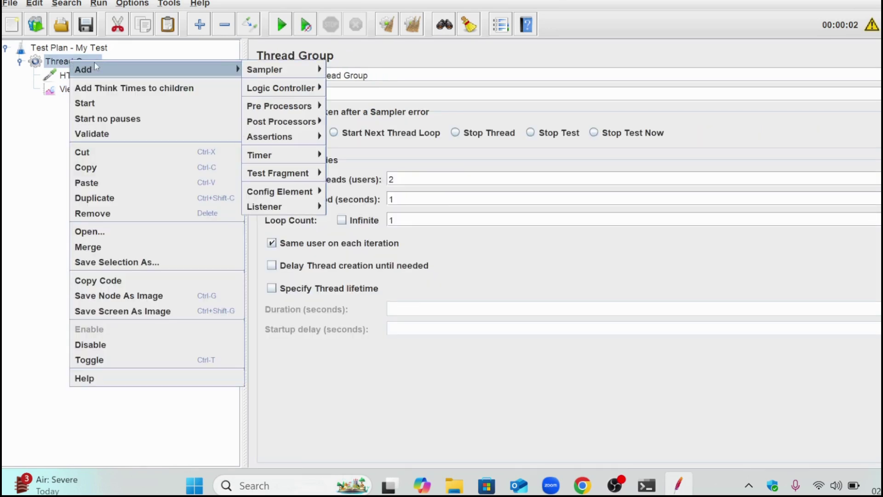
{"action": "mouse_move", "coordinate": [286, 209]}
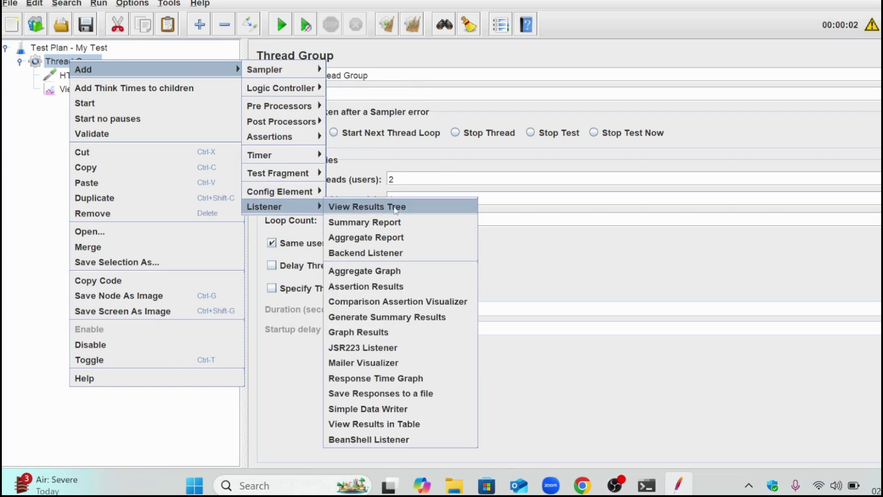
{"action": "left_click", "coordinate": [399, 222]}
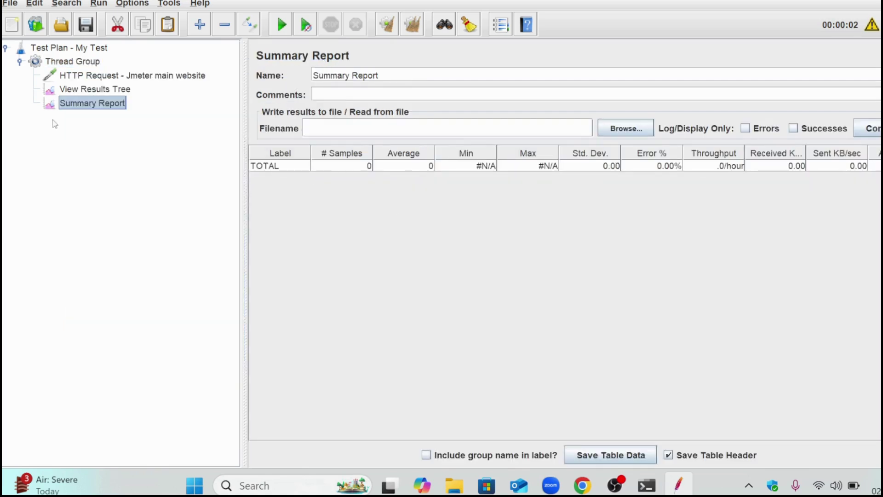
Step: Run the test again and review its results in View Results Tree and Summary Report
{"action": "left_click", "coordinate": [80, 63]}
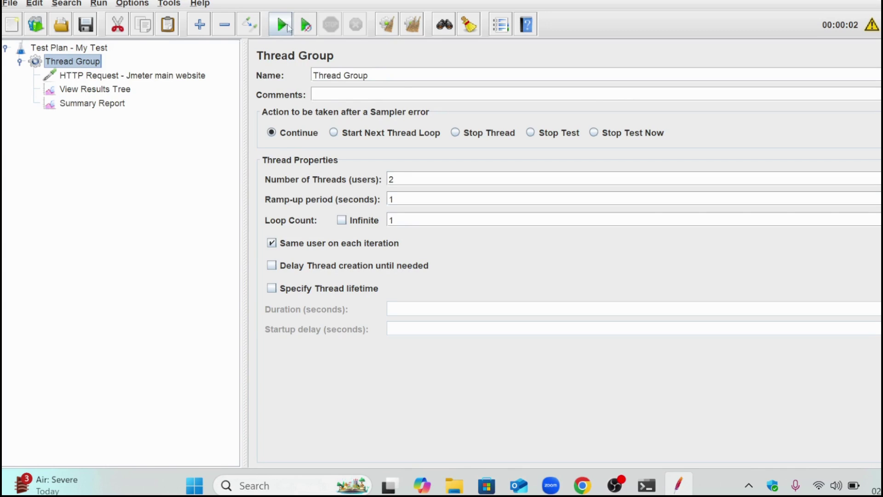
{"action": "left_click", "coordinate": [281, 24]}
{"action": "left_click", "coordinate": [124, 90]}
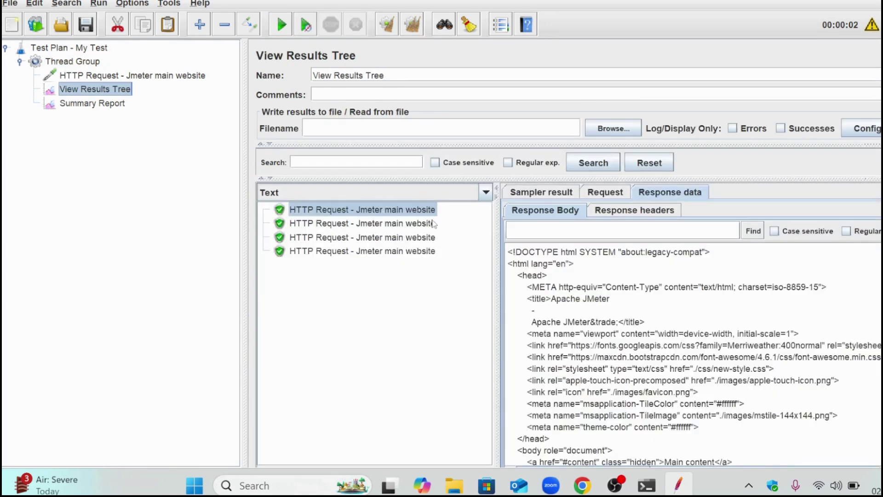
{"action": "left_click", "coordinate": [92, 103]}
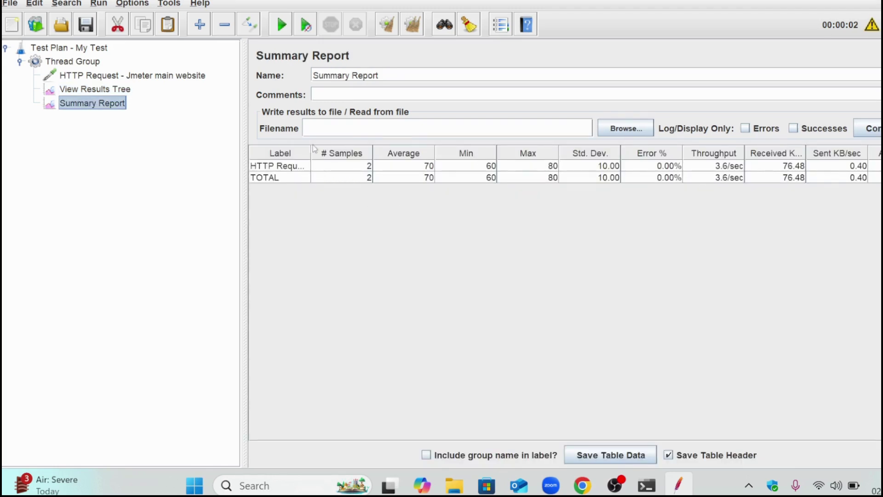
Step: Widen the Label and Received KB/sec columns of the Summary Report table
{"action": "left_click_drag", "start_coordinate": [311, 152], "coordinate": [382, 157]}
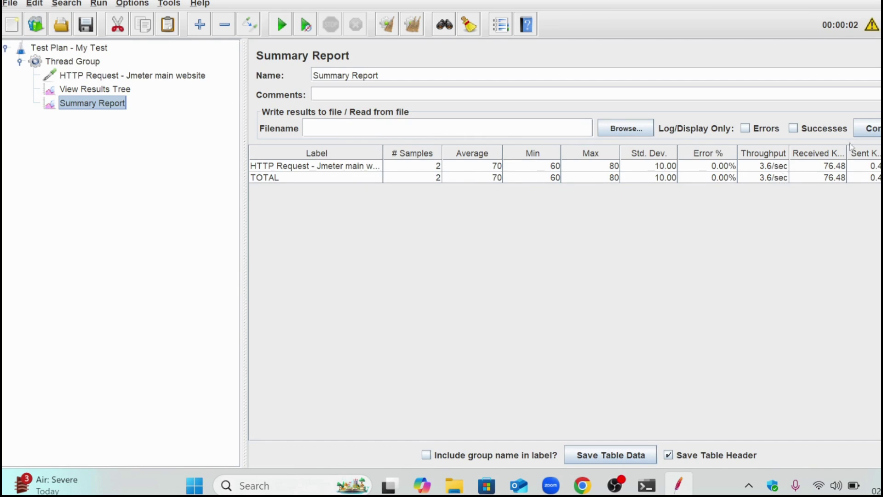
{"action": "left_click_drag", "start_coordinate": [848, 151], "coordinate": [869, 151]}
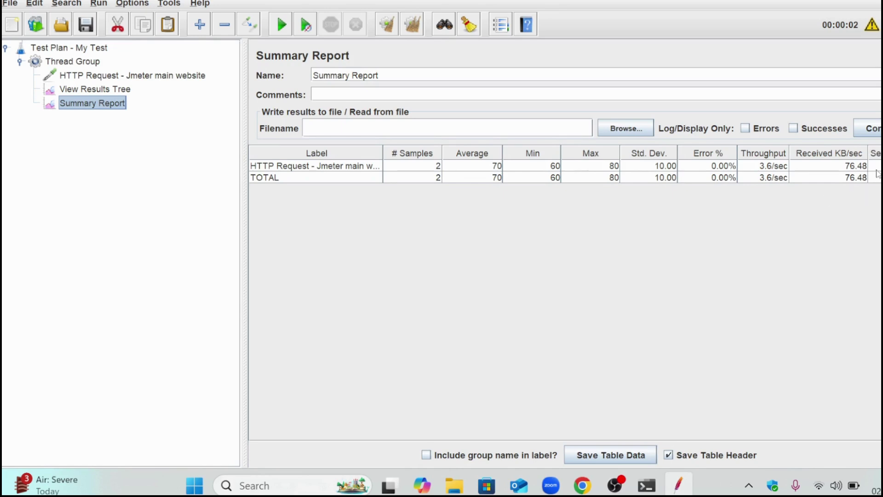
{"action": "left_click", "coordinate": [138, 80]}
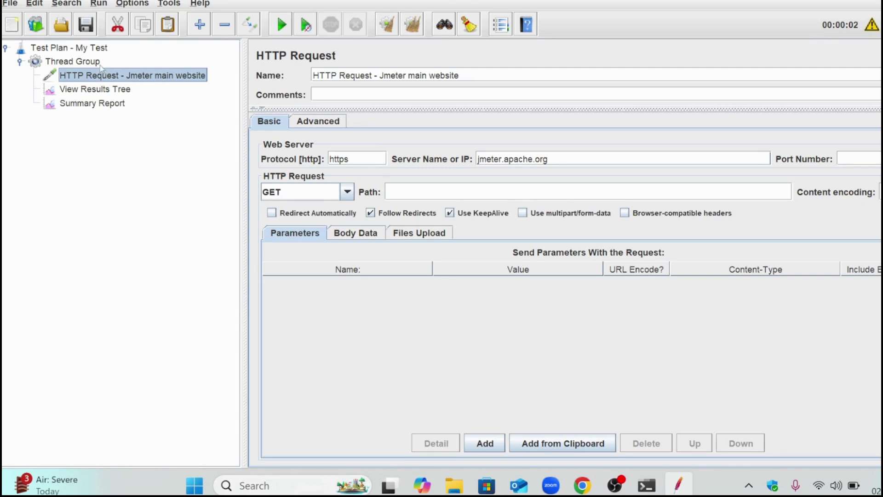
{"action": "left_click", "coordinate": [77, 48]}
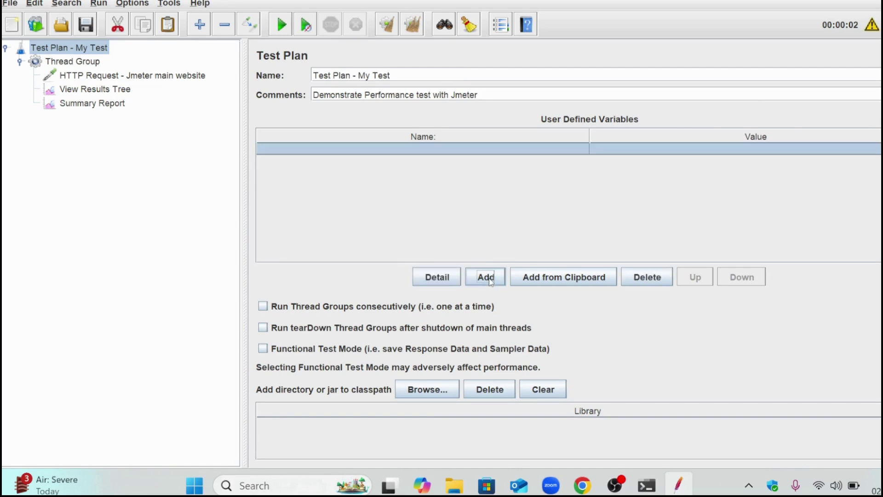
{"action": "left_click", "coordinate": [157, 77]}
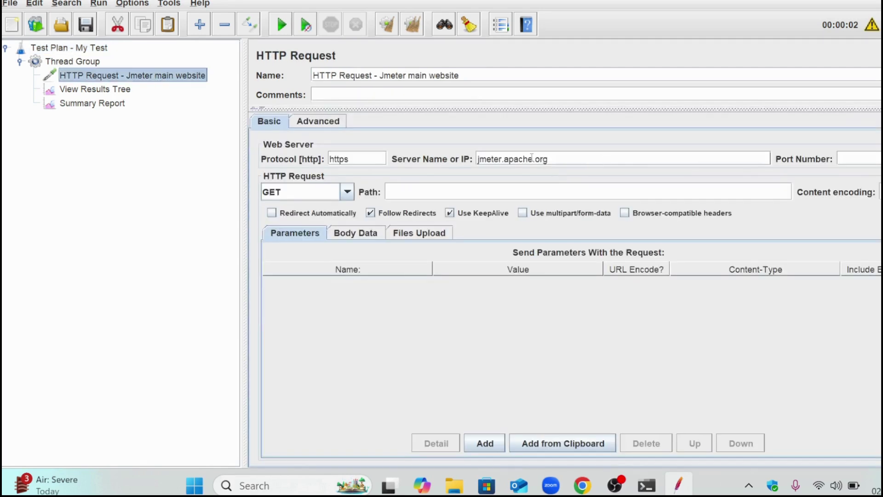
{"action": "left_click_drag", "start_coordinate": [553, 156], "coordinate": [382, 149]}
{"action": "left_click", "coordinate": [68, 48]}
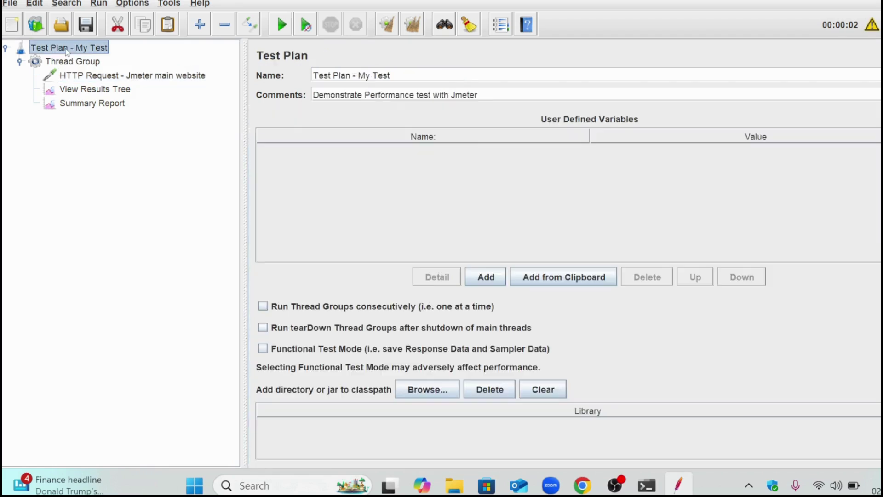
{"action": "left_click", "coordinate": [135, 75]}
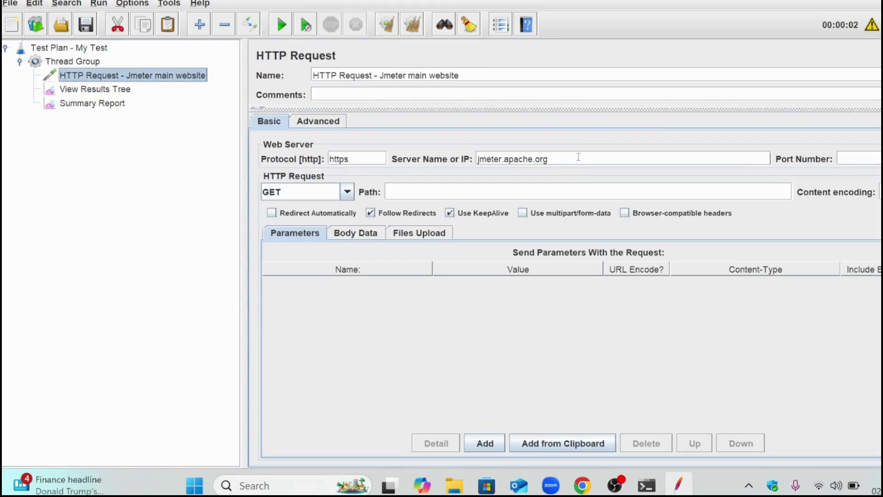
{"action": "left_click_drag", "start_coordinate": [557, 159], "coordinate": [447, 163]}
{"action": "key", "text": "ctrl+c"}
{"action": "left_click", "coordinate": [77, 63]}
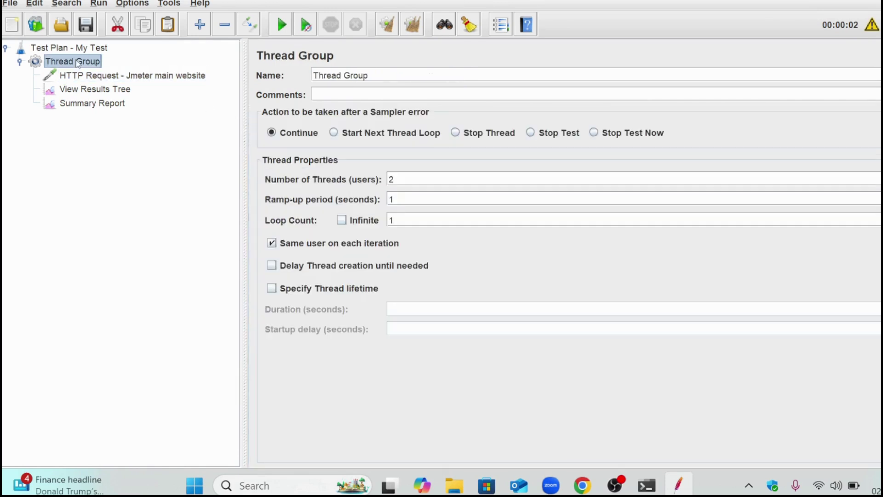
{"action": "left_click", "coordinate": [93, 50]}
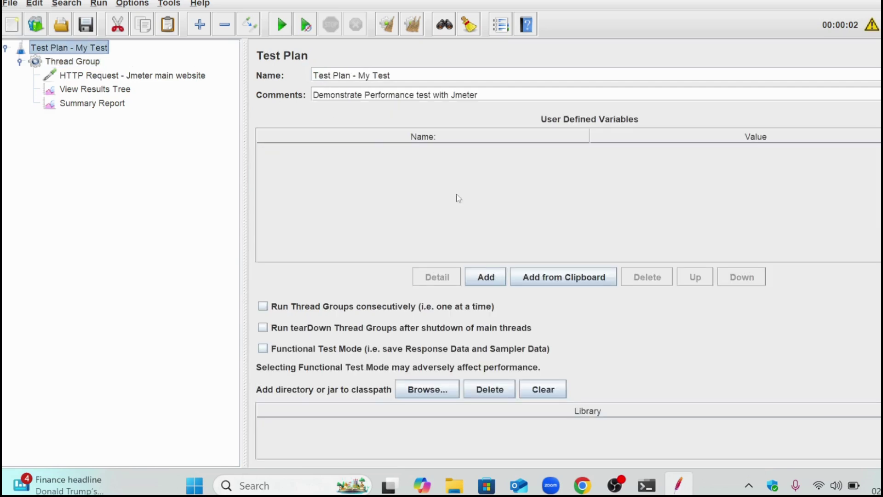
{"action": "left_click", "coordinate": [487, 277]}
{"action": "double_click", "coordinate": [684, 148]}
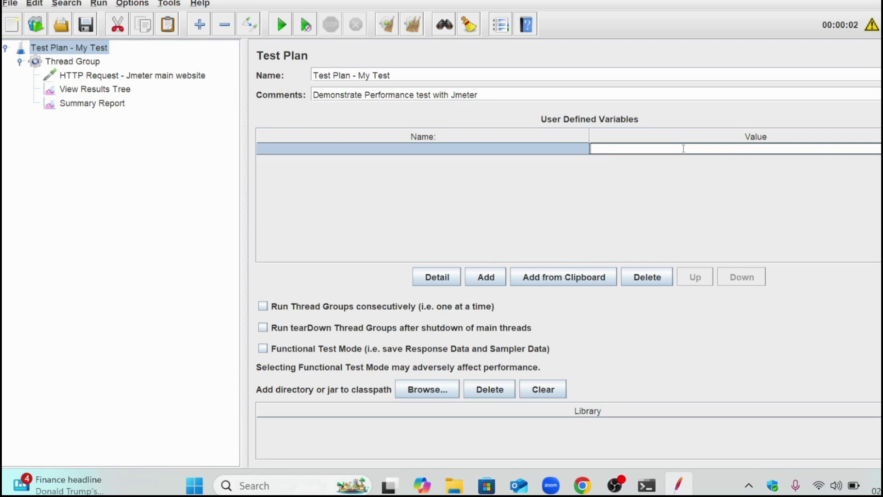
{"action": "key", "text": "ctrl+v"}
{"action": "double_click", "coordinate": [510, 148]}
{"action": "type", "text": "site"}
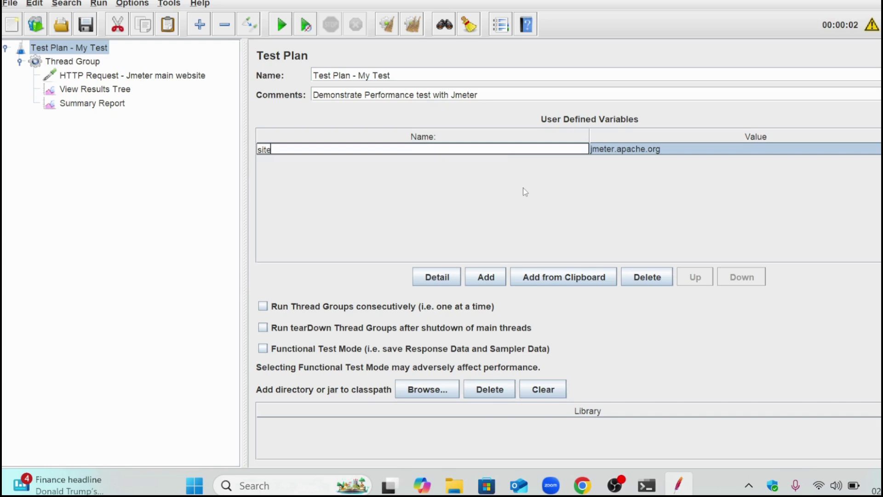
{"action": "left_click", "coordinate": [152, 77]}
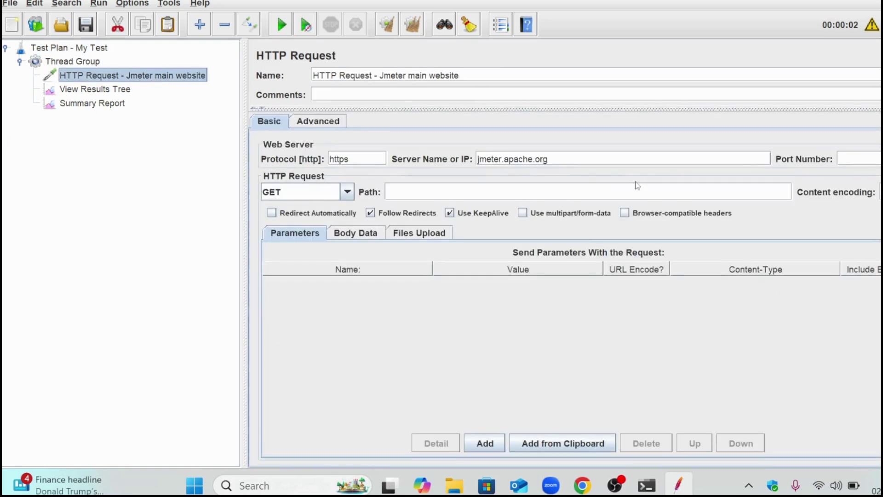
{"action": "left_click_drag", "start_coordinate": [560, 158], "coordinate": [461, 158]}
{"action": "key", "text": "BackSpace"}
{"action": "type", "text": "${"}
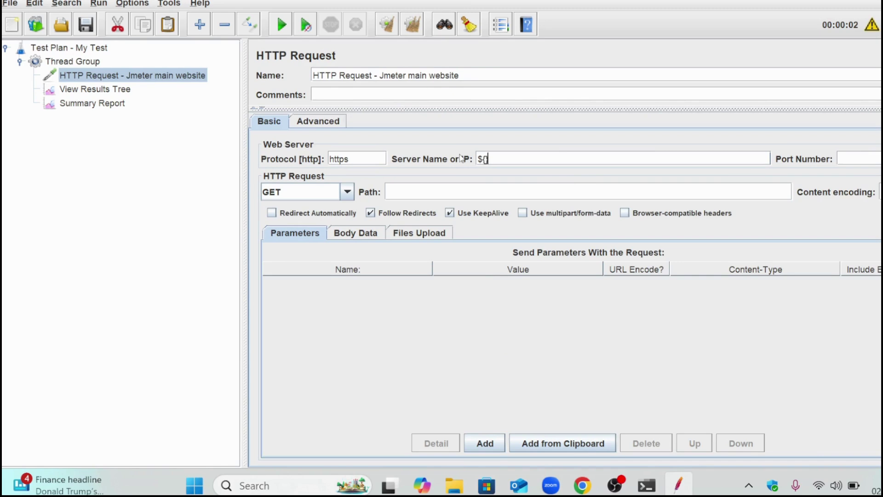
{"action": "type", "text": "site"}
Step: Rerun the test with the old results cleared and check the first sample's request body against the site variable
{"action": "left_click", "coordinate": [115, 94]}
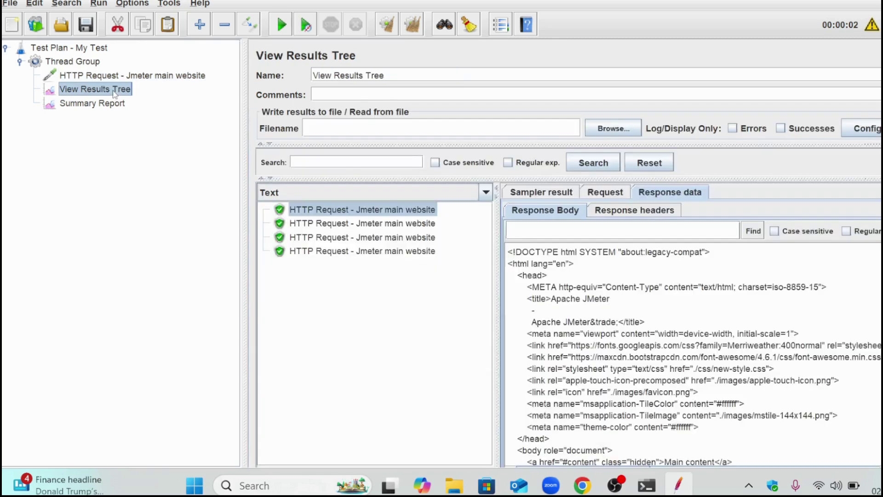
{"action": "left_click", "coordinate": [111, 78]}
{"action": "left_click", "coordinate": [279, 28]}
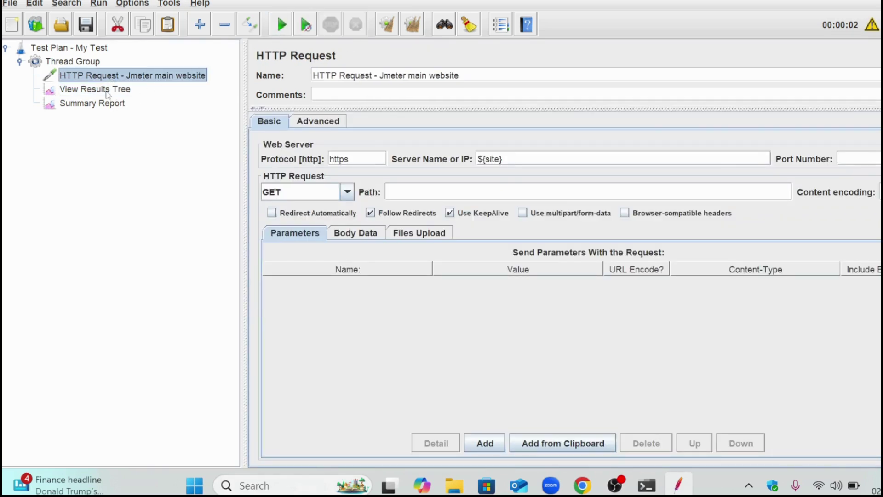
{"action": "left_click", "coordinate": [108, 92]}
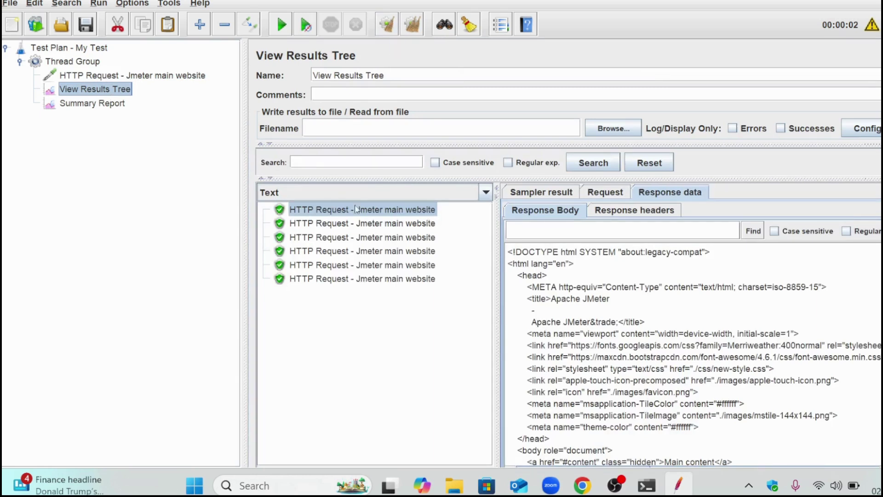
{"action": "left_click", "coordinate": [386, 26]}
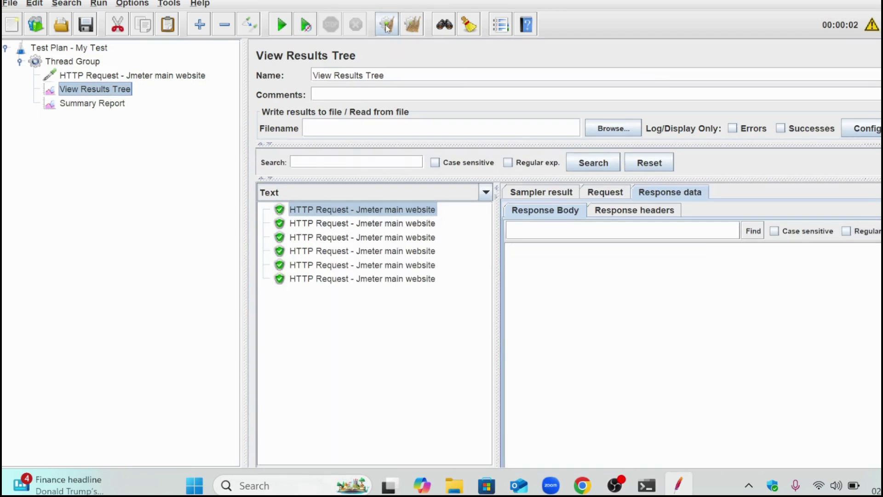
{"action": "left_click", "coordinate": [281, 33]}
{"action": "left_click", "coordinate": [401, 213]}
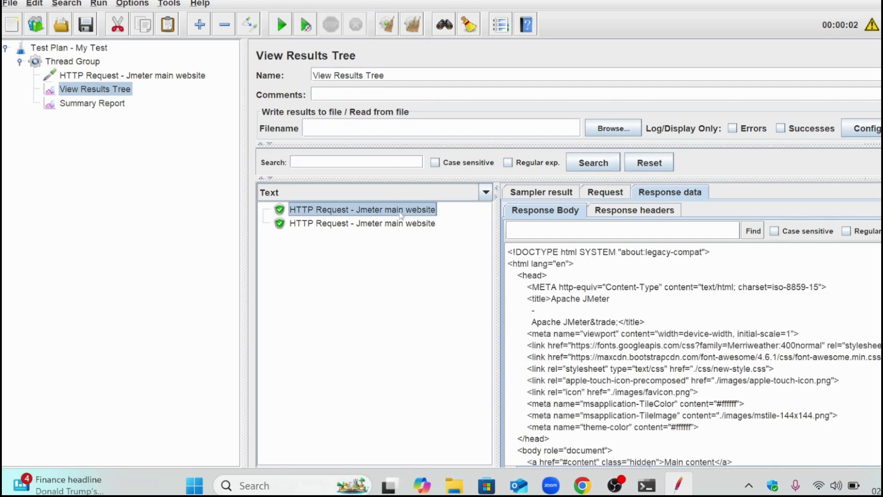
{"action": "left_click", "coordinate": [614, 197]}
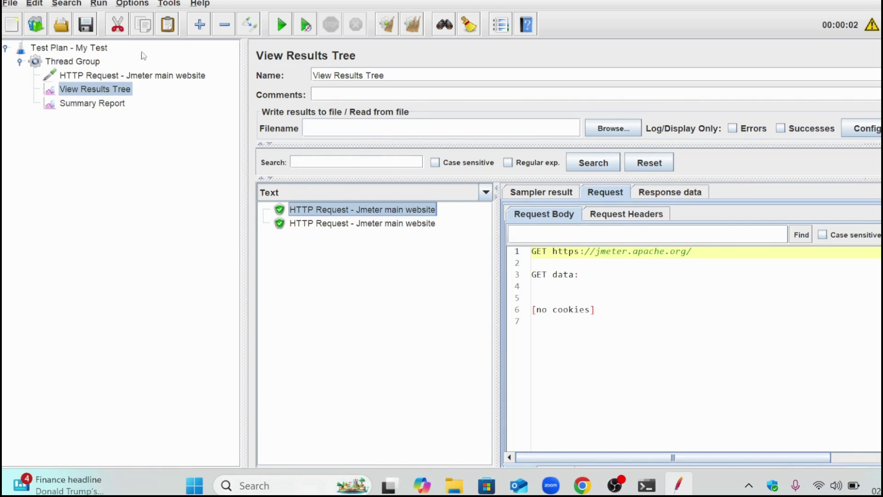
{"action": "left_click", "coordinate": [87, 63]}
{"action": "left_click", "coordinate": [98, 48]}
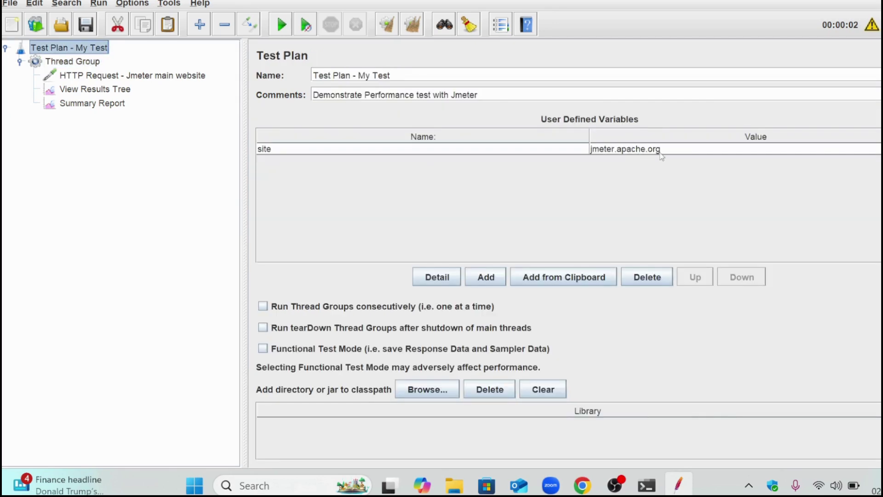
{"action": "left_click", "coordinate": [90, 75]}
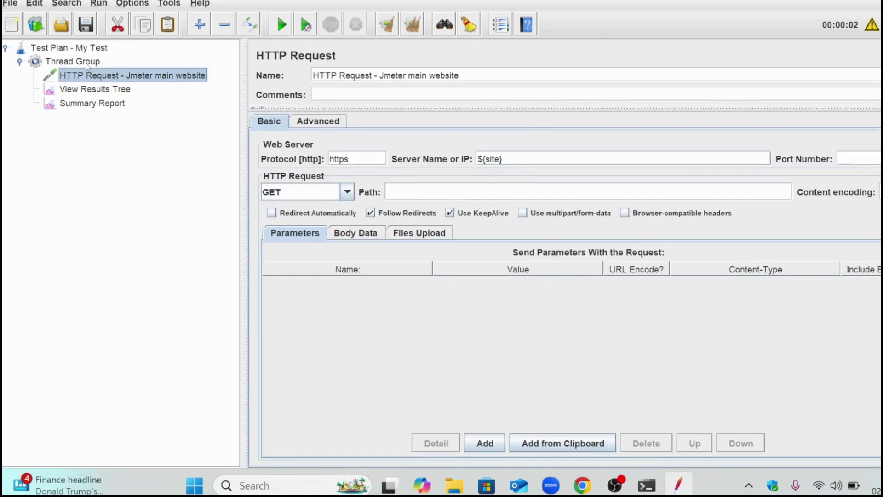
Step: Add an HTTP Request Defaults config element to the Thread Group and move it above the HTTP Request
{"action": "left_click", "coordinate": [84, 62]}
{"action": "right_click", "coordinate": [84, 62]}
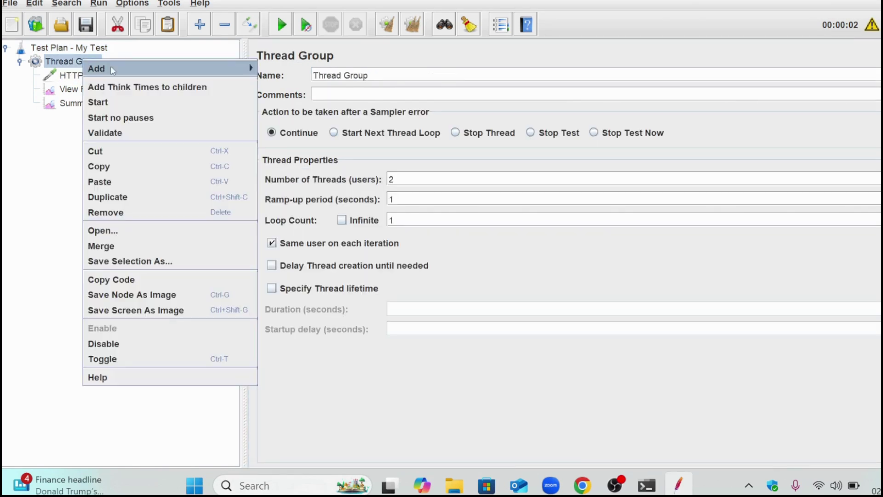
{"action": "mouse_move", "coordinate": [118, 72]}
{"action": "mouse_move", "coordinate": [313, 72]}
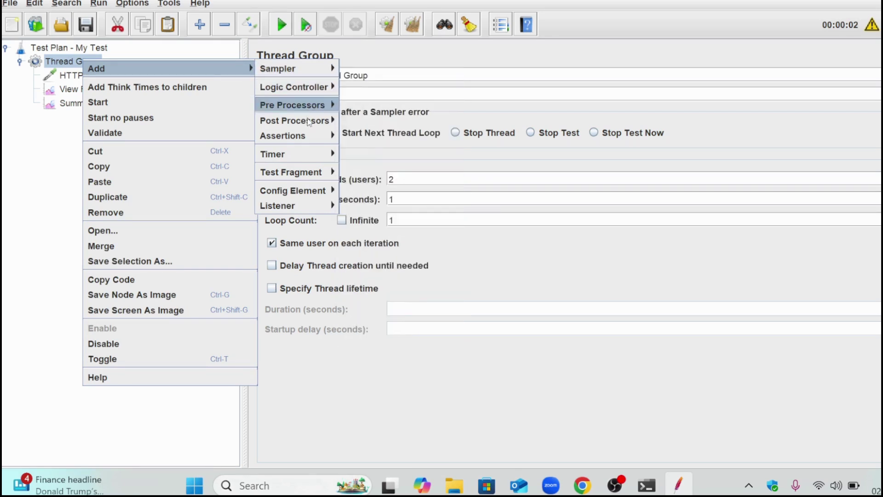
{"action": "mouse_move", "coordinate": [306, 196]}
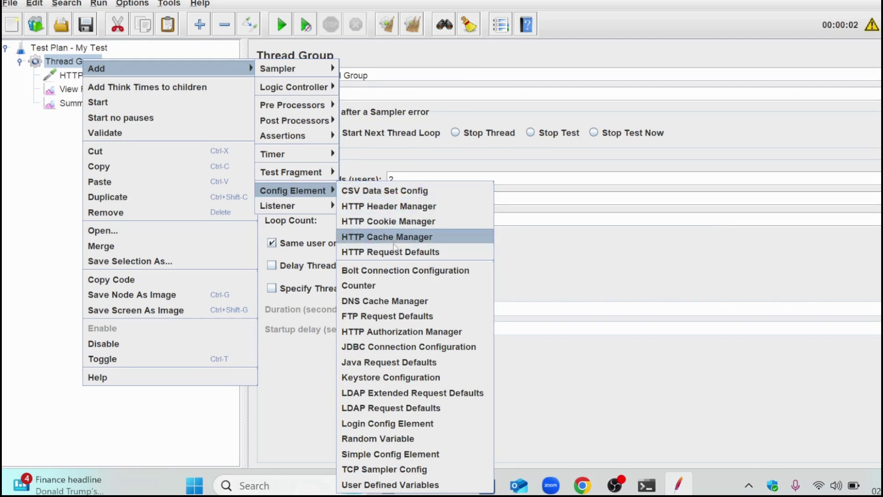
{"action": "left_click", "coordinate": [396, 252]}
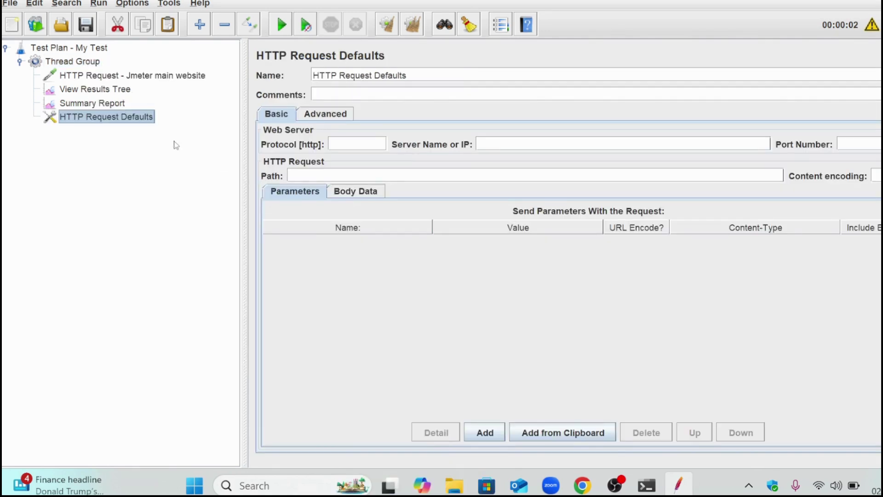
{"action": "left_click_drag", "start_coordinate": [135, 123], "coordinate": [135, 74]}
Step: Delete the site variable from the Test Plan's user defined variables
{"action": "left_click", "coordinate": [92, 48]}
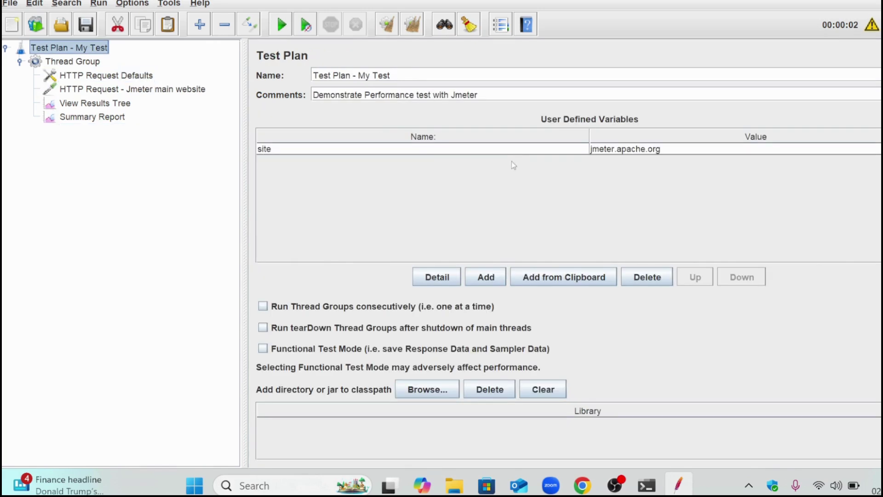
{"action": "left_click", "coordinate": [492, 154]}
{"action": "left_click", "coordinate": [653, 278]}
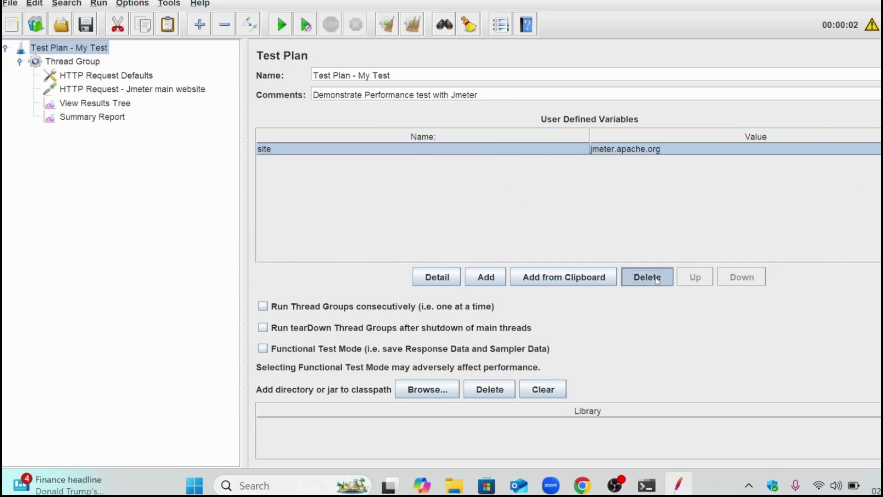
Step: Set the HTTP Request Defaults protocol to https and its server name to jmeter.apache.org
{"action": "left_click", "coordinate": [102, 80]}
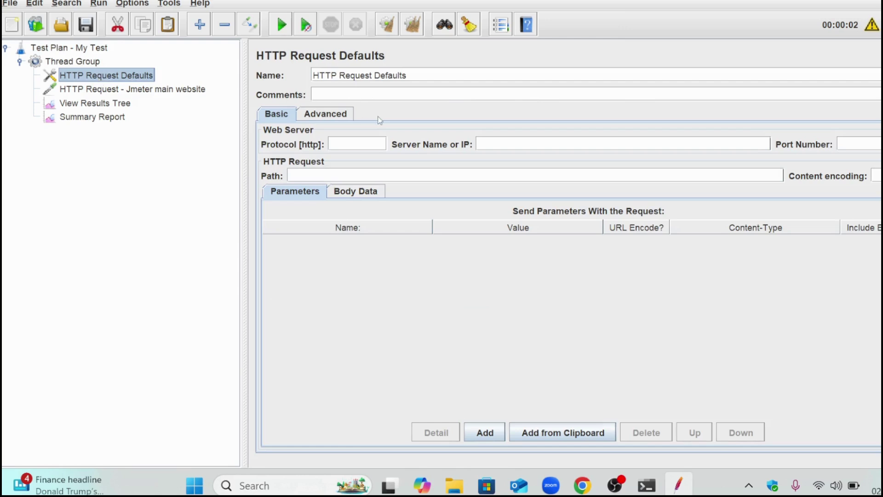
{"action": "left_click", "coordinate": [349, 147]}
{"action": "type", "text": "https"}
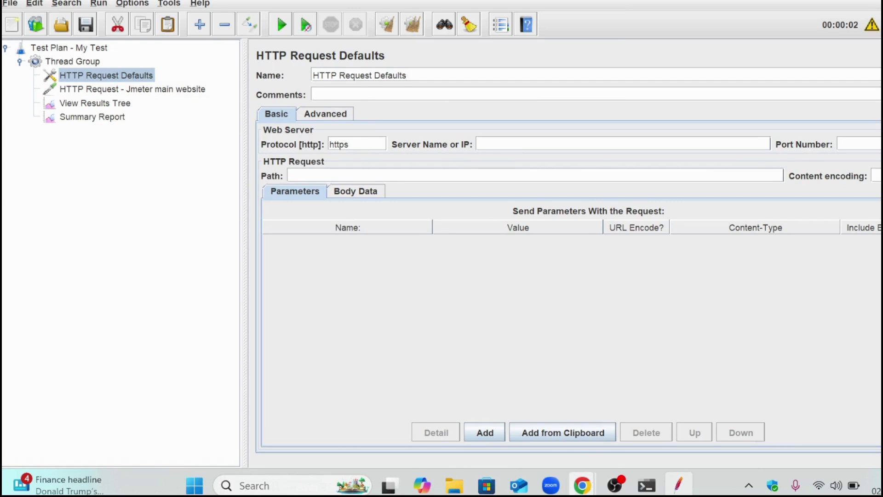
{"action": "left_click", "coordinate": [583, 490]}
{"action": "left_click_drag", "start_coordinate": [197, 23], "coordinate": [104, 29]}
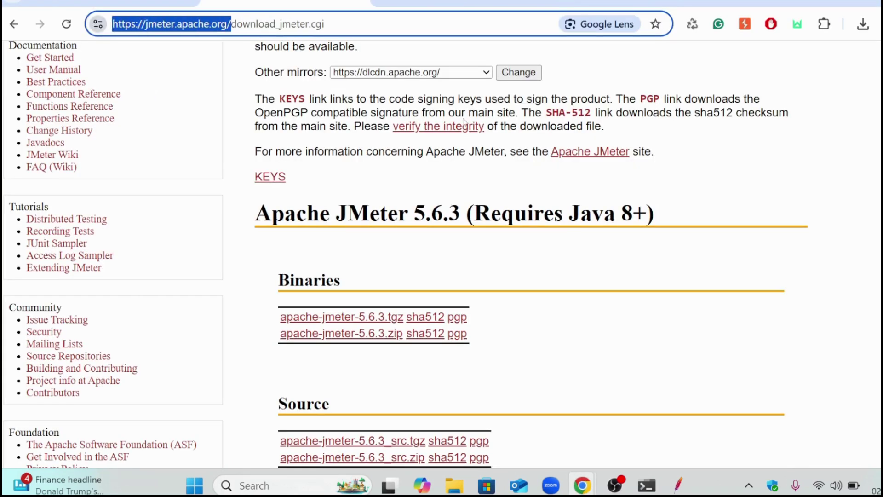
{"action": "key", "text": "alt+Tab"}
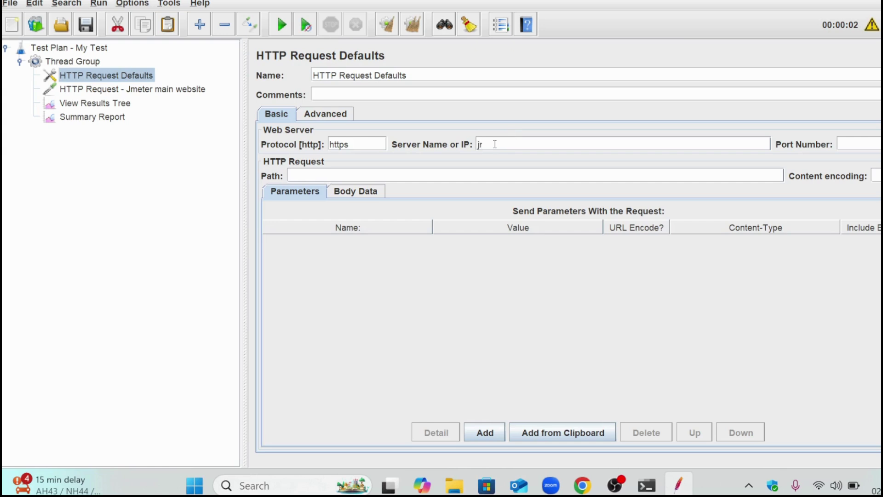
{"action": "left_click", "coordinate": [495, 144]}
{"action": "type", "text": "jmeter.apache.org"}
Step: Clear the server name and protocol of the Jmeter main website HTTP Request
{"action": "left_click", "coordinate": [164, 91]}
{"action": "left_click_drag", "start_coordinate": [518, 158], "coordinate": [430, 153]}
{"action": "key", "text": "BackSpace"}
{"action": "left_click_drag", "start_coordinate": [370, 159], "coordinate": [275, 157]}
{"action": "key", "text": "BackSpace"}
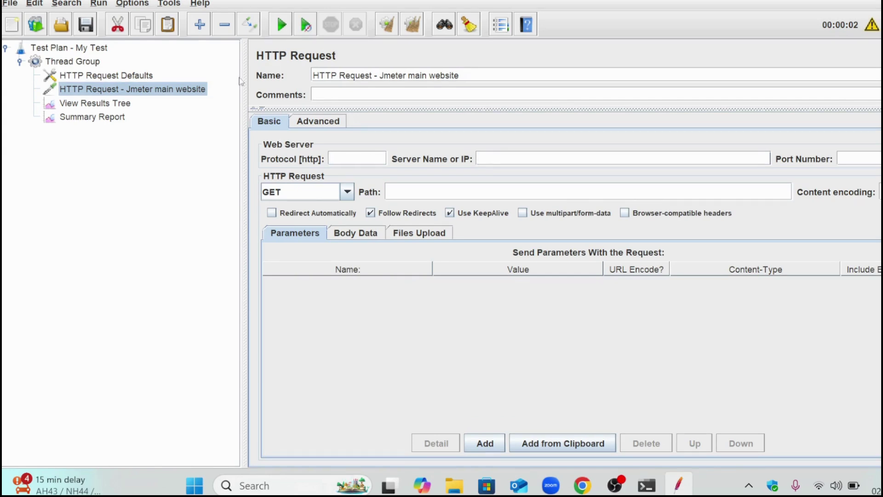
Step: Run the test with the HTTP Request Defaults and open its results in View Results Tree
{"action": "left_click", "coordinate": [128, 76]}
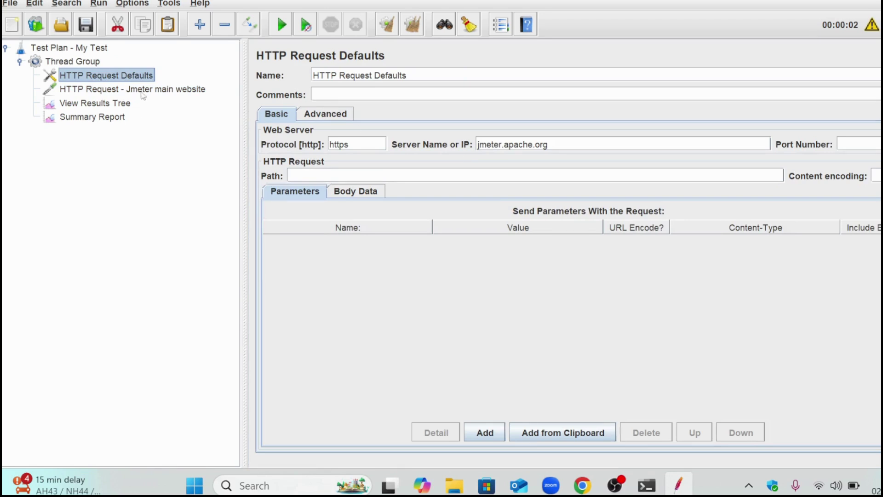
{"action": "left_click", "coordinate": [282, 33]}
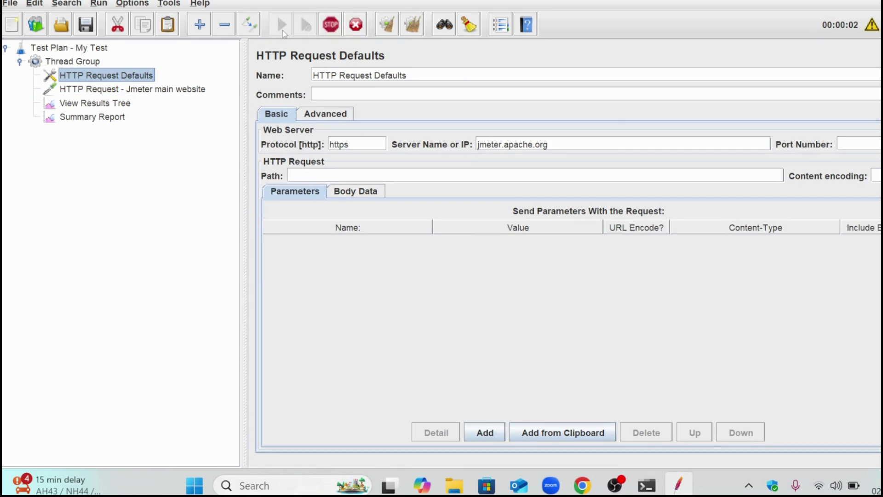
{"action": "left_click", "coordinate": [100, 106]}
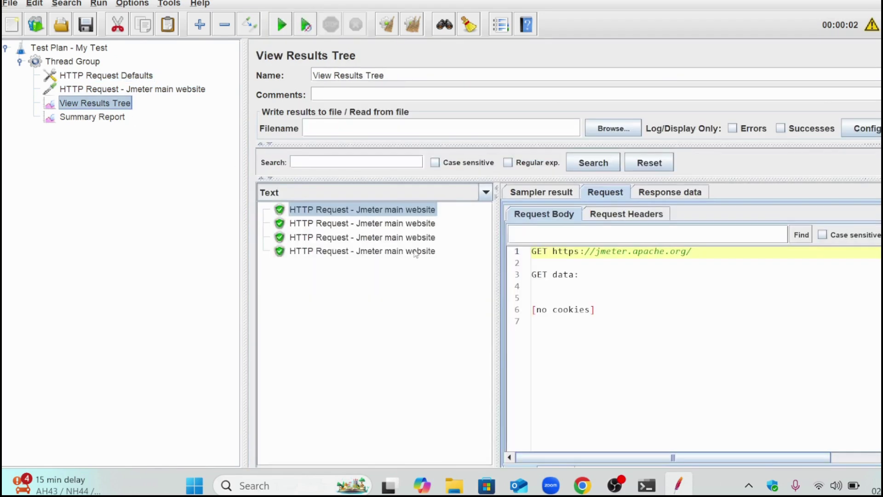
Step: Clear the old results, rerun the test, and check the first request's body and the HTTP Request Defaults settings
{"action": "left_click", "coordinate": [388, 34]}
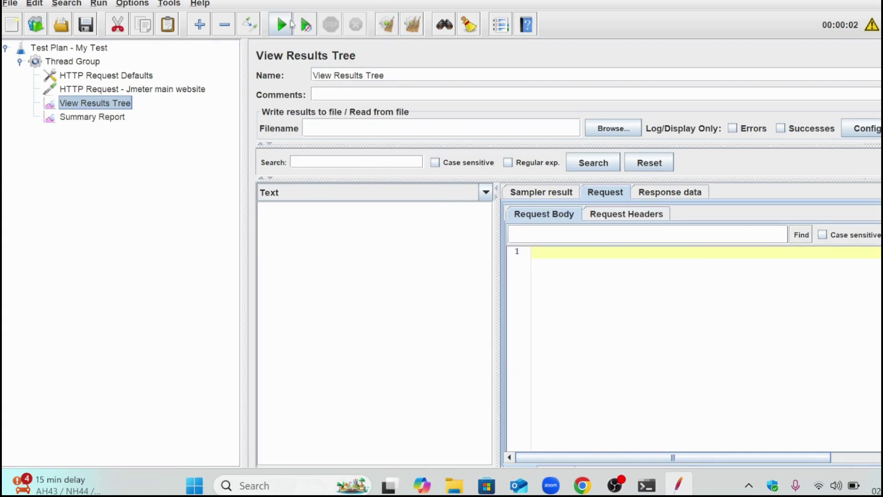
{"action": "left_click", "coordinate": [283, 25]}
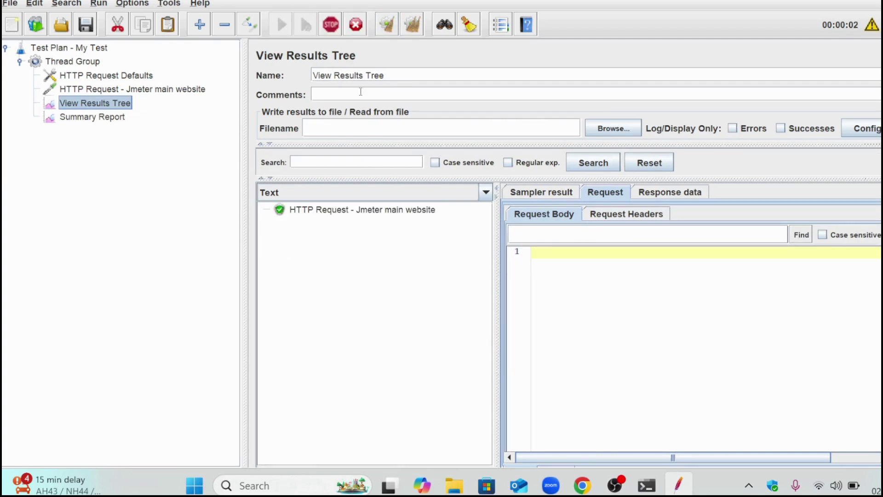
{"action": "left_click", "coordinate": [407, 213]}
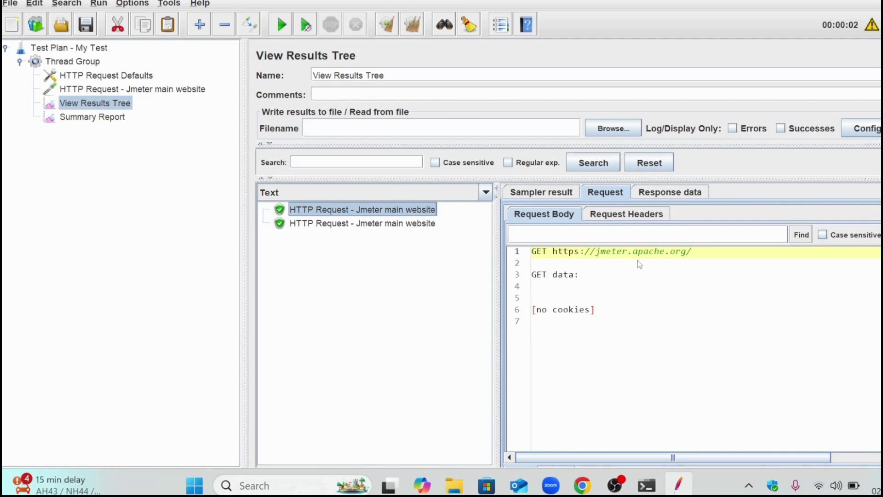
{"action": "left_click", "coordinate": [113, 76]}
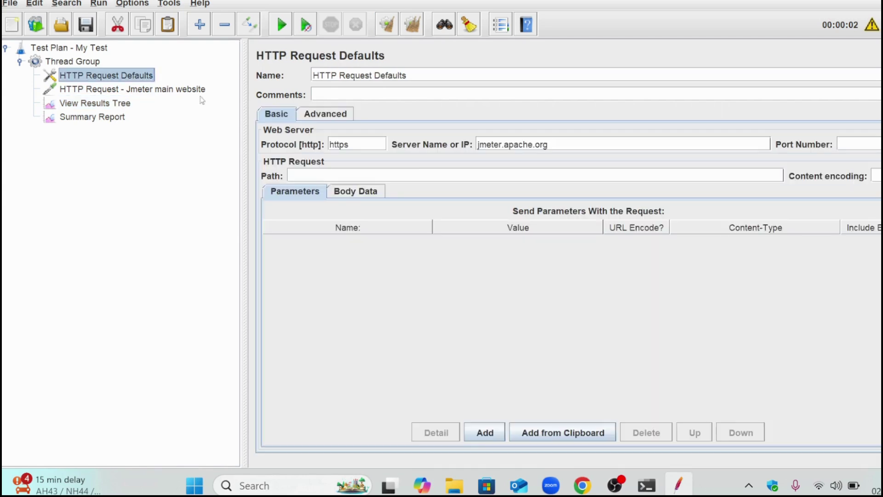
Step: Duplicate the Jmeter main website HTTP Request and name the copy HTTP Request - Jmeter sub url
{"action": "left_click", "coordinate": [143, 89]}
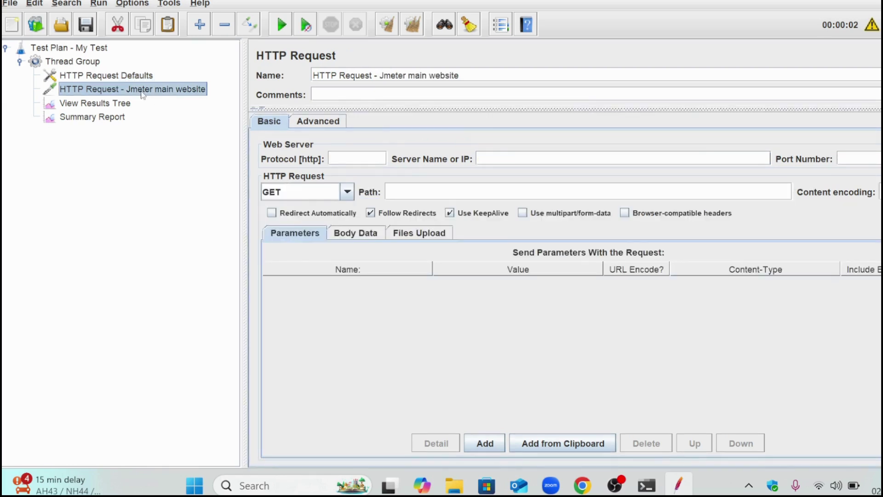
{"action": "right_click", "coordinate": [143, 95]}
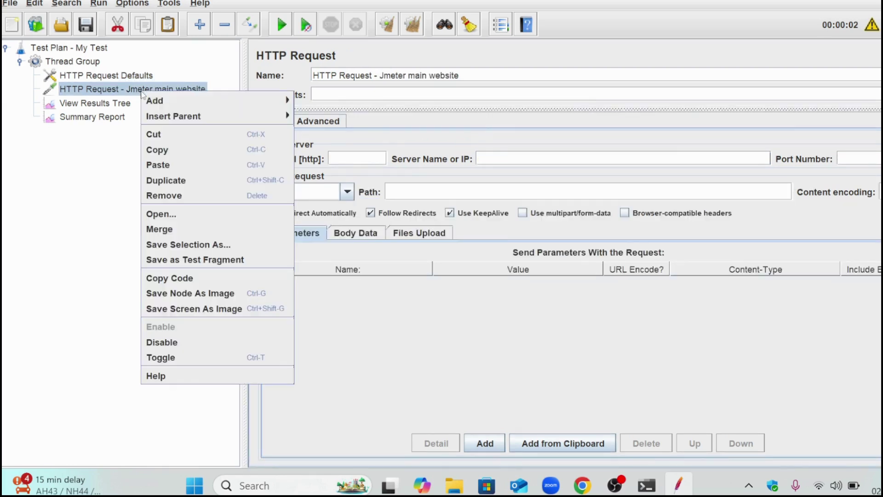
{"action": "left_click", "coordinate": [186, 180]}
{"action": "left_click", "coordinate": [171, 105]}
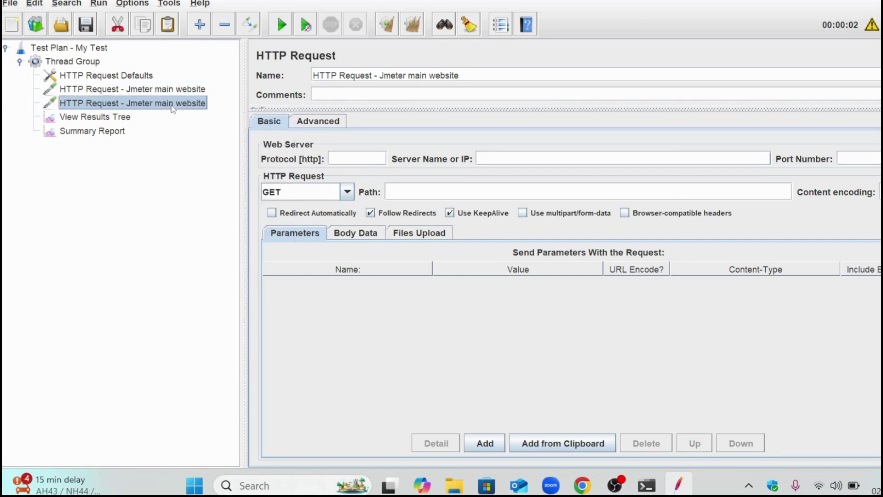
{"action": "left_click_drag", "start_coordinate": [408, 76], "coordinate": [537, 75]}
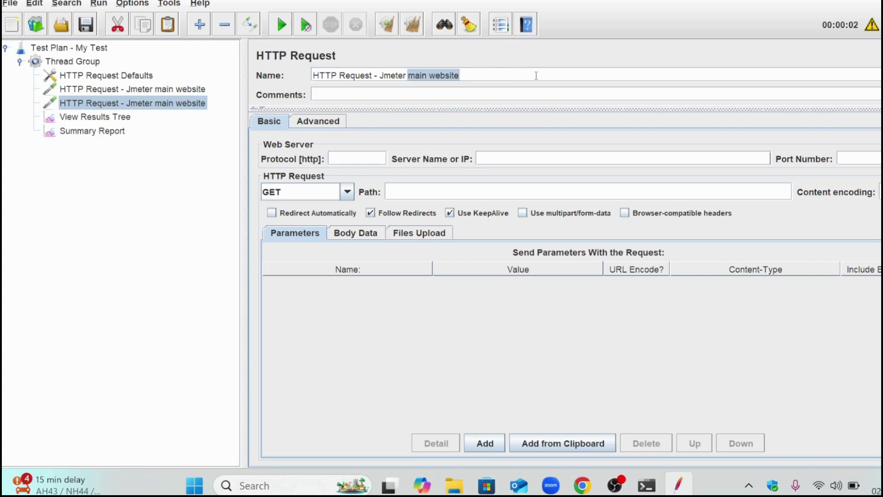
{"action": "type", "text": "sub url"}
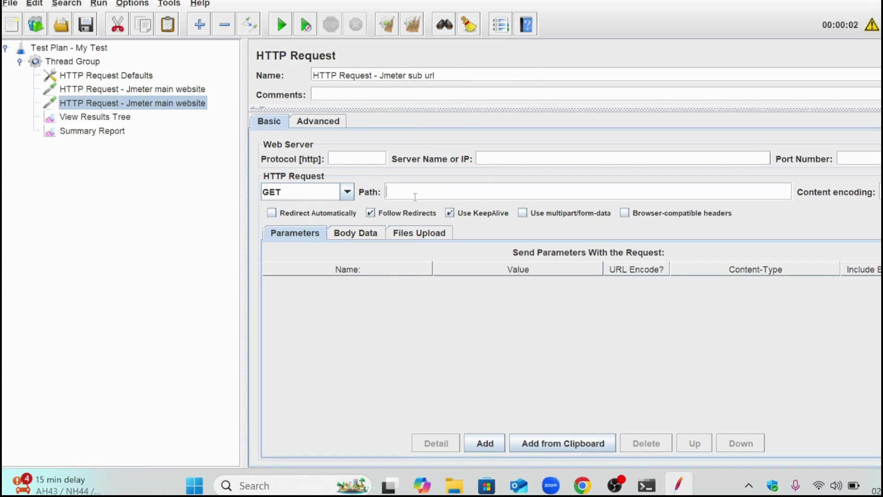
Step: Set the sub url request's path to /download_jmeter.cgi, copied from the address of the JMeter download page in Chrome
{"action": "mouse_move", "coordinate": [582, 485]}
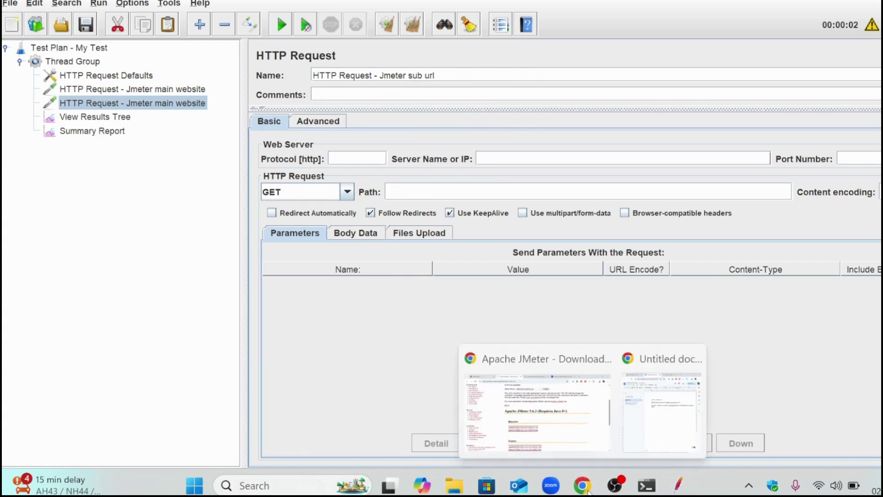
{"action": "left_click", "coordinate": [577, 412]}
{"action": "left_click", "coordinate": [336, 21]}
{"action": "left_click_drag", "start_coordinate": [342, 26], "coordinate": [226, 24]}
{"action": "key", "text": "ctrl+c"}
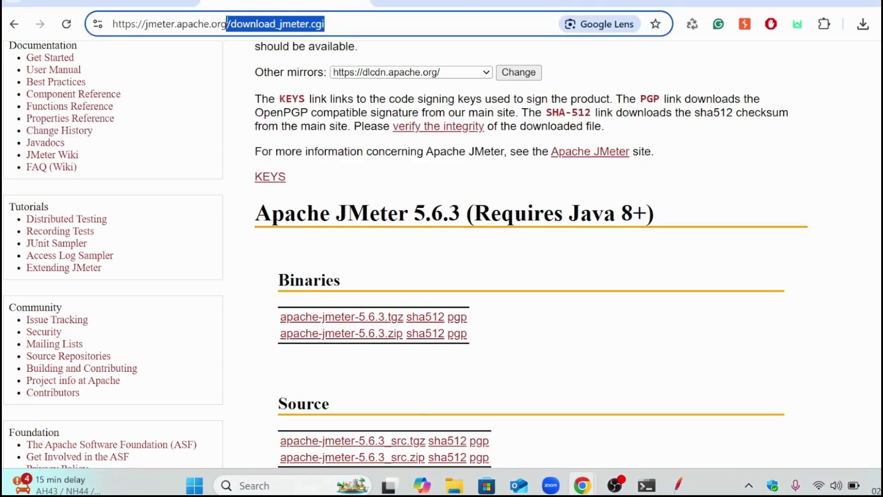
{"action": "key", "text": "alt+Tab"}
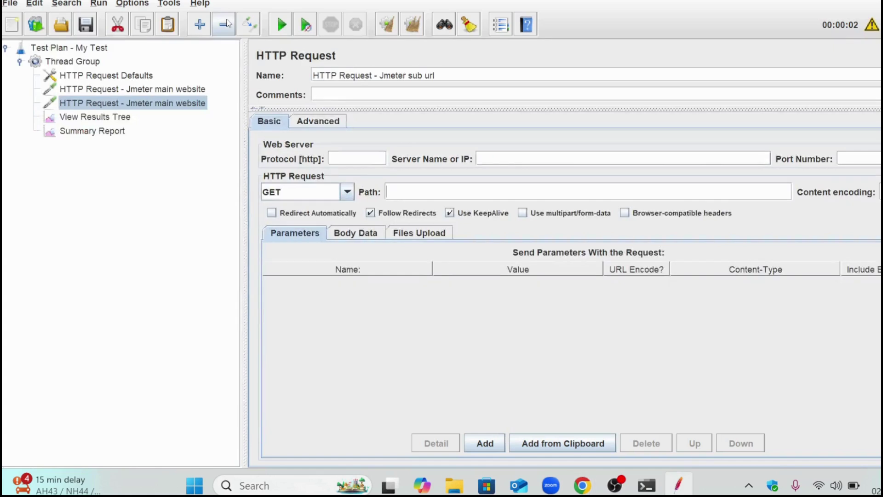
{"action": "left_click", "coordinate": [400, 196]}
{"action": "key", "text": "ctrl+v"}
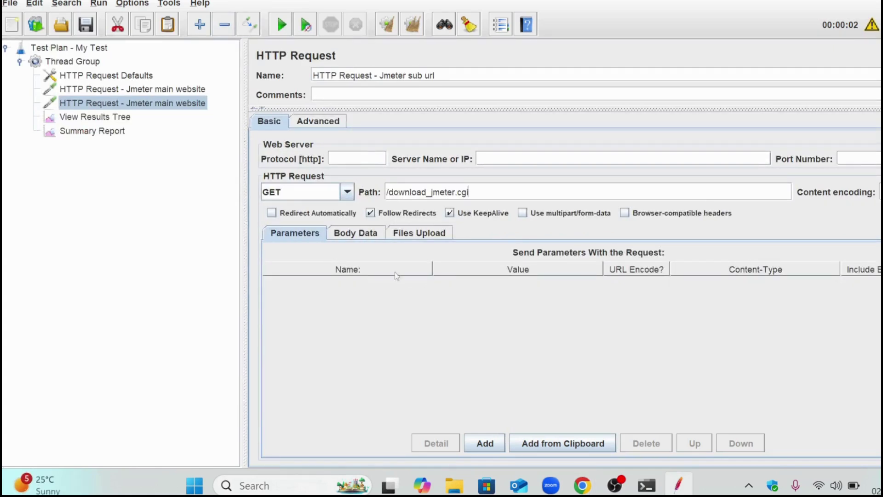
{"action": "left_click", "coordinate": [161, 92]}
{"action": "left_click", "coordinate": [161, 105]}
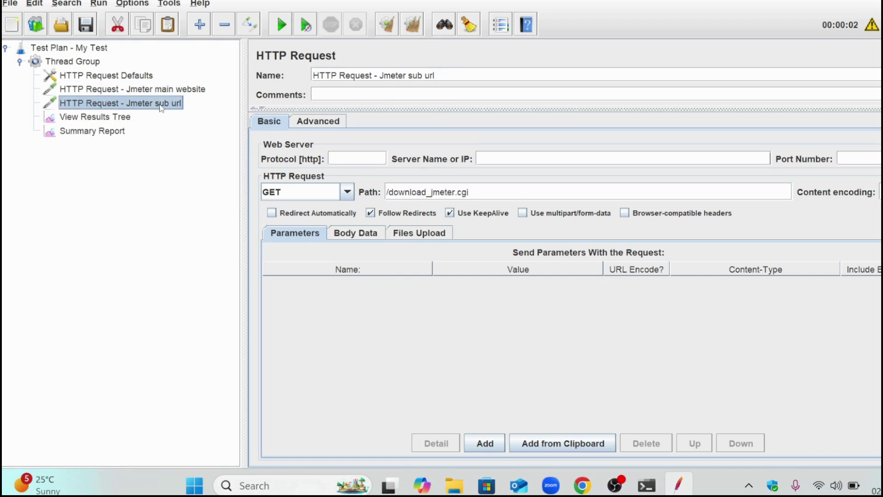
Step: Clear the results, run the test with both requests, and compare their request bodies in View Results Tree
{"action": "left_click", "coordinate": [412, 25]}
{"action": "left_click", "coordinate": [282, 24]}
{"action": "left_click", "coordinate": [128, 121]}
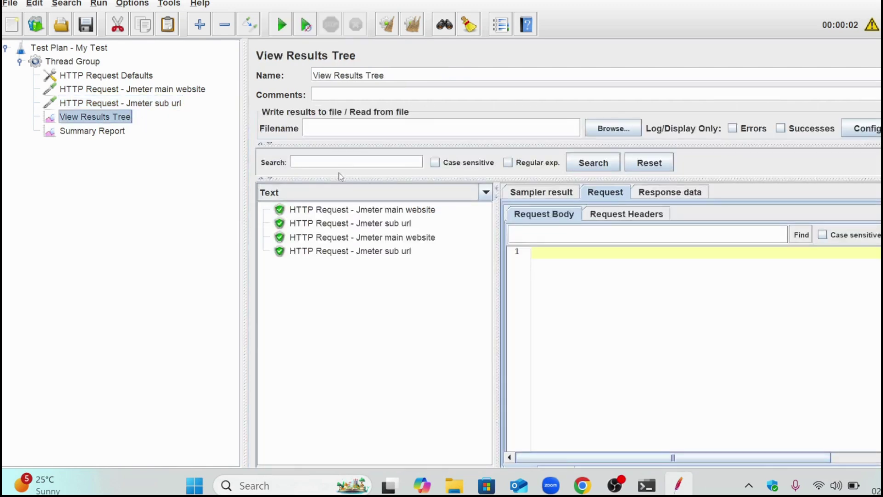
{"action": "left_click", "coordinate": [380, 224]}
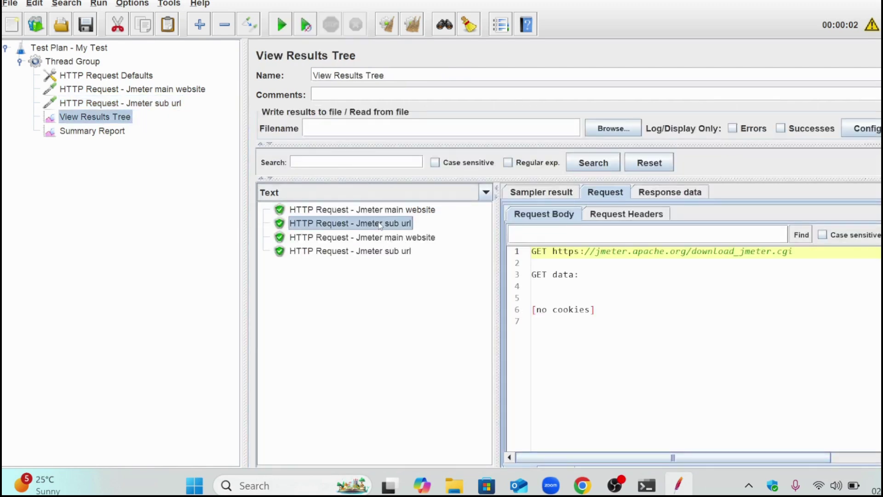
{"action": "left_click", "coordinate": [385, 212]}
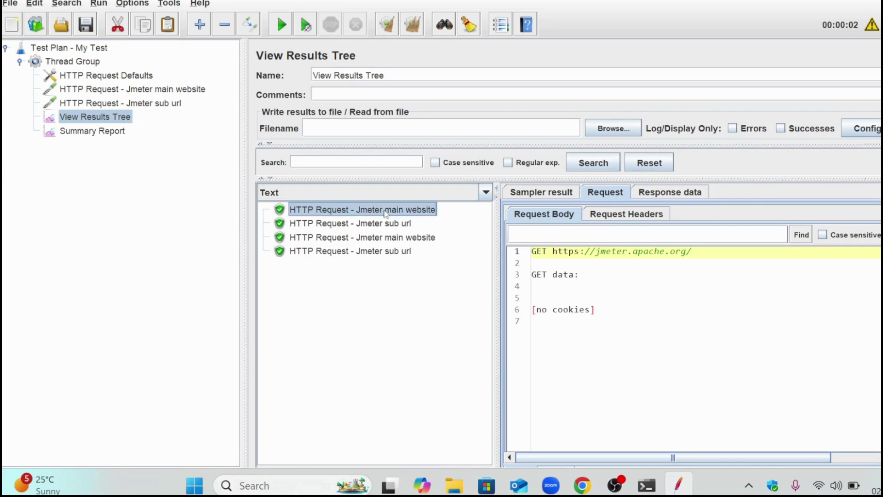
{"action": "left_click", "coordinate": [386, 224]}
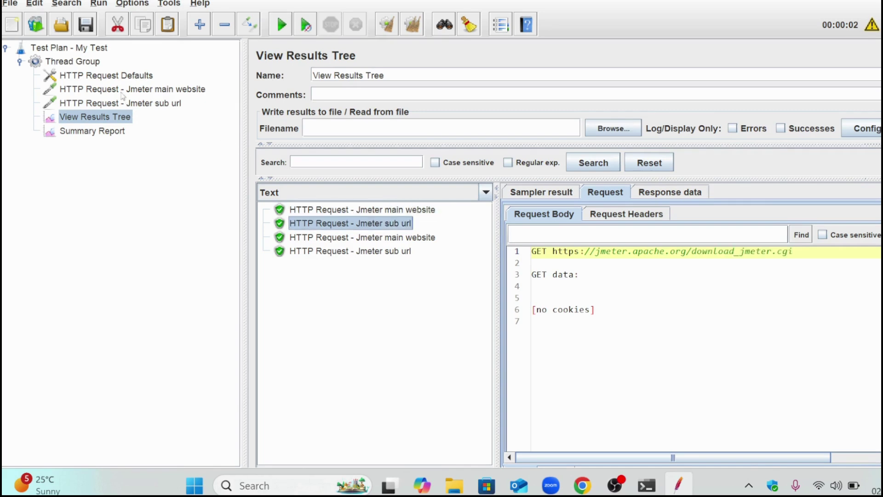
Step: Review the HTTP Request Defaults and sub url request settings alongside the main website result's request body
{"action": "left_click", "coordinate": [120, 77]}
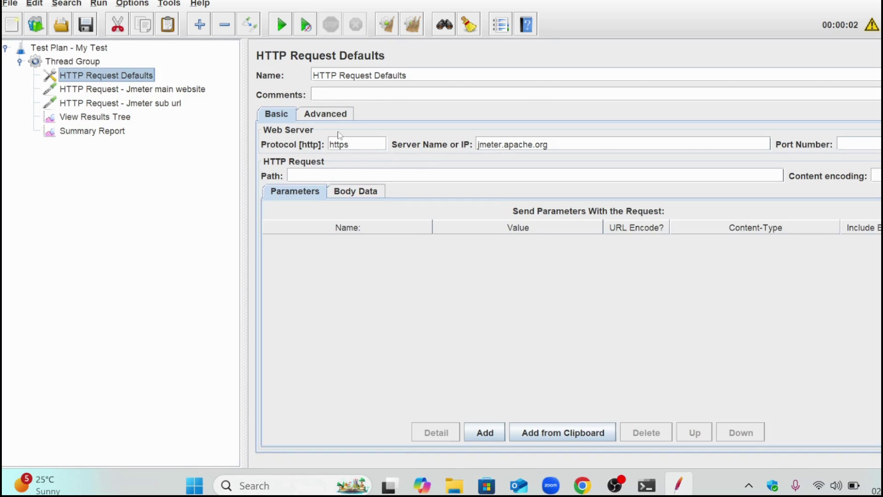
{"action": "left_click", "coordinate": [170, 103]}
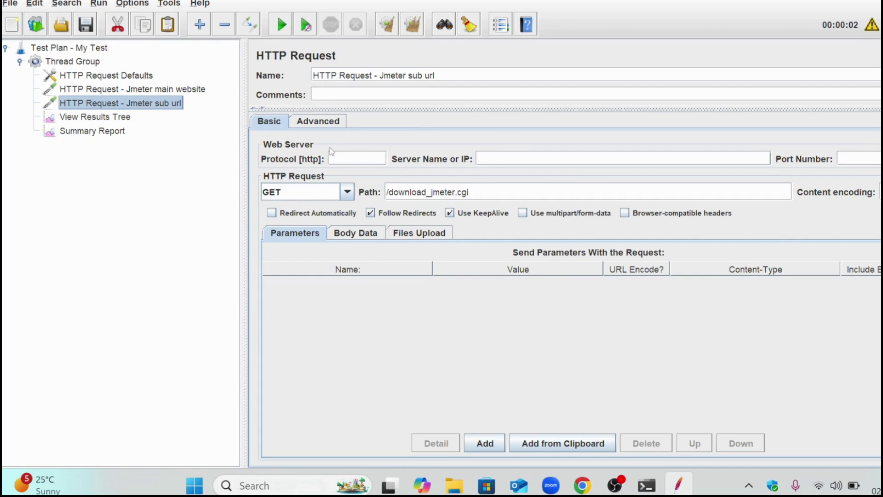
{"action": "left_click", "coordinate": [121, 123]}
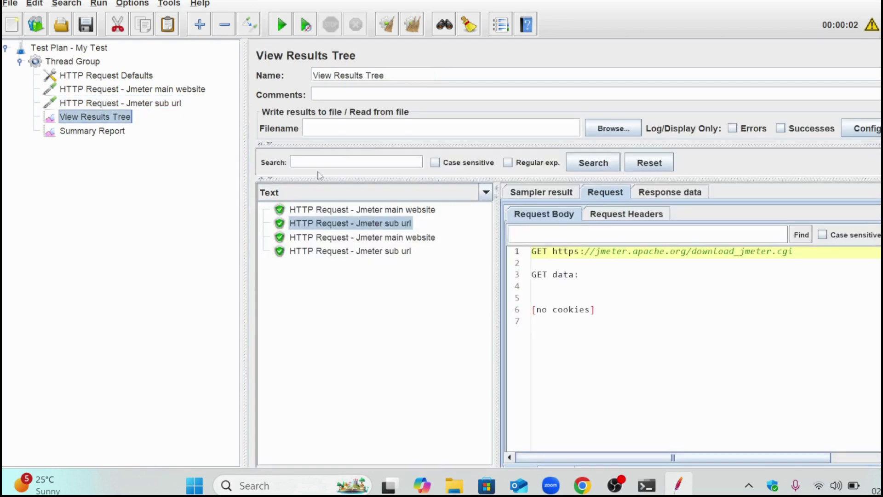
{"action": "left_click", "coordinate": [374, 212]}
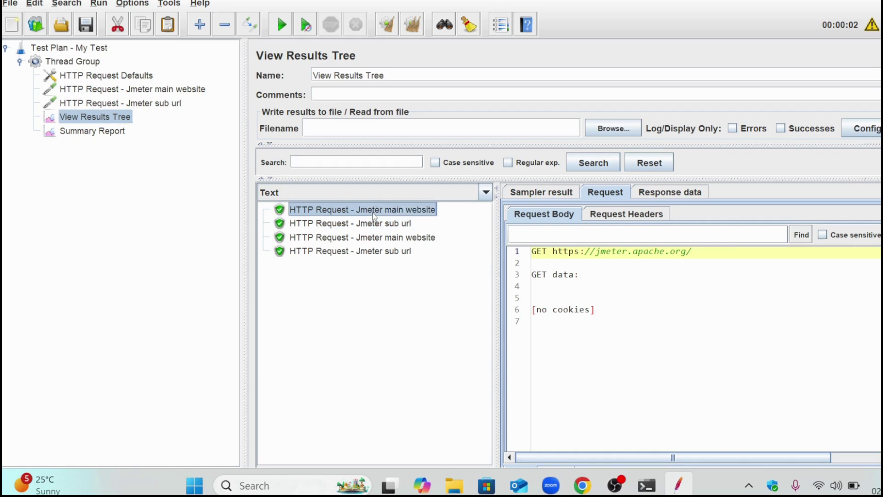
Step: Set the Thread Group's number of threads to 1
{"action": "left_click", "coordinate": [95, 62]}
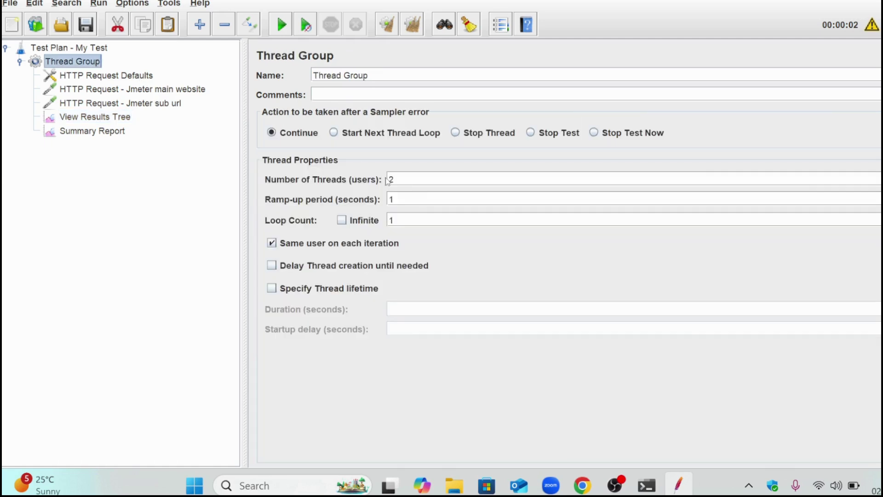
{"action": "left_click_drag", "start_coordinate": [408, 183], "coordinate": [373, 183]}
{"action": "type", "text": "1"}
Step: Clear the results, run the single-user test, and inspect the request bodies of both sampled requests
{"action": "left_click", "coordinate": [115, 118]}
{"action": "left_click", "coordinate": [412, 25]}
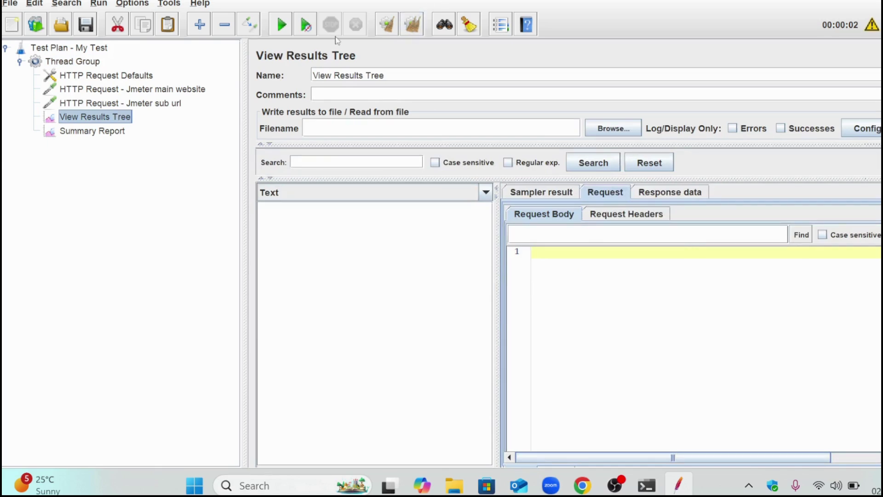
{"action": "left_click", "coordinate": [282, 25]}
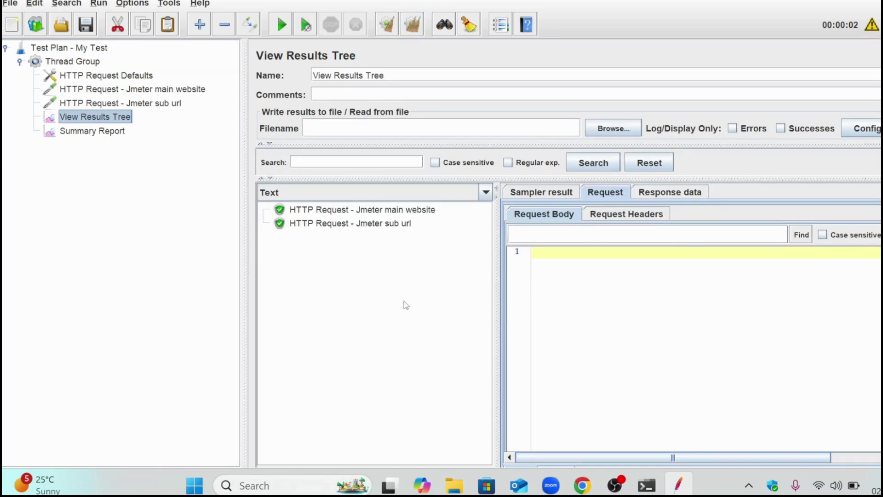
{"action": "left_click", "coordinate": [394, 211]}
{"action": "left_click", "coordinate": [391, 224]}
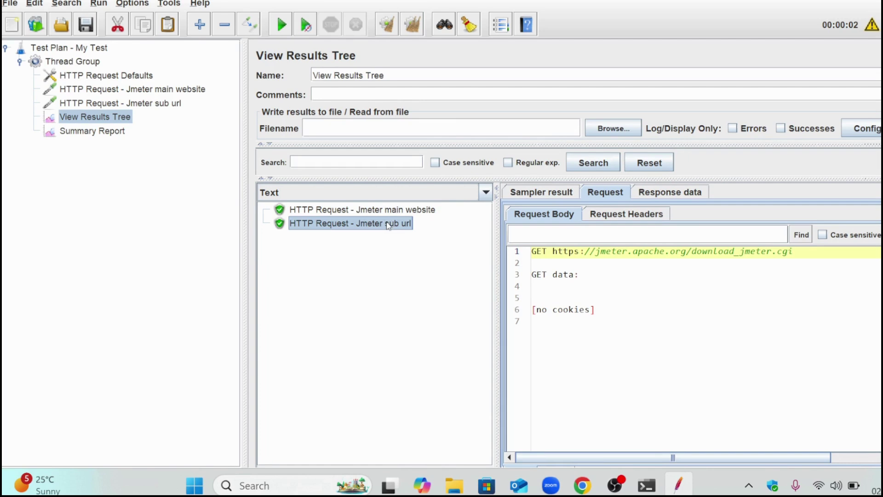
Step: Set the Thread Group's ramp-up period to 5 seconds and its number of threads to 2
{"action": "left_click", "coordinate": [80, 63]}
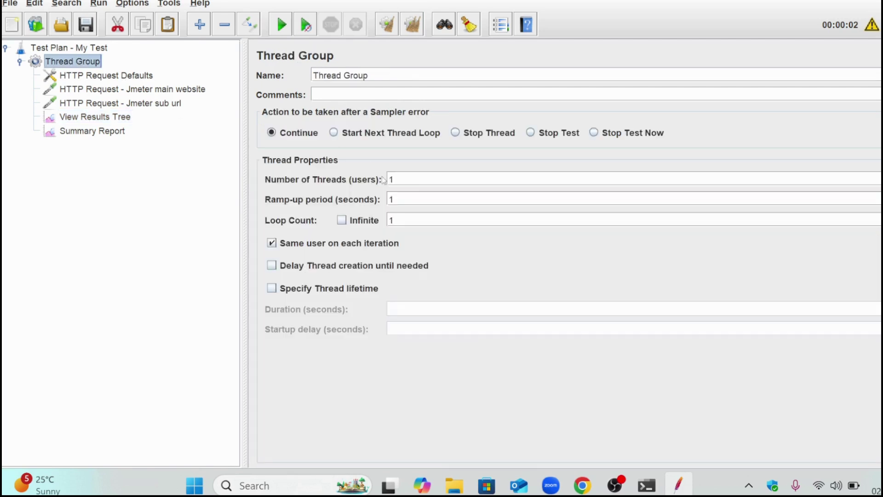
{"action": "left_click", "coordinate": [421, 199]}
{"action": "key", "text": "BackSpace"}
{"action": "type", "text": "5"}
{"action": "double_click", "coordinate": [392, 179]}
{"action": "type", "text": "2"}
Step: Clear the results in View Results Tree and run the test with the changed ramp-up period and two users
{"action": "left_click", "coordinate": [119, 118]}
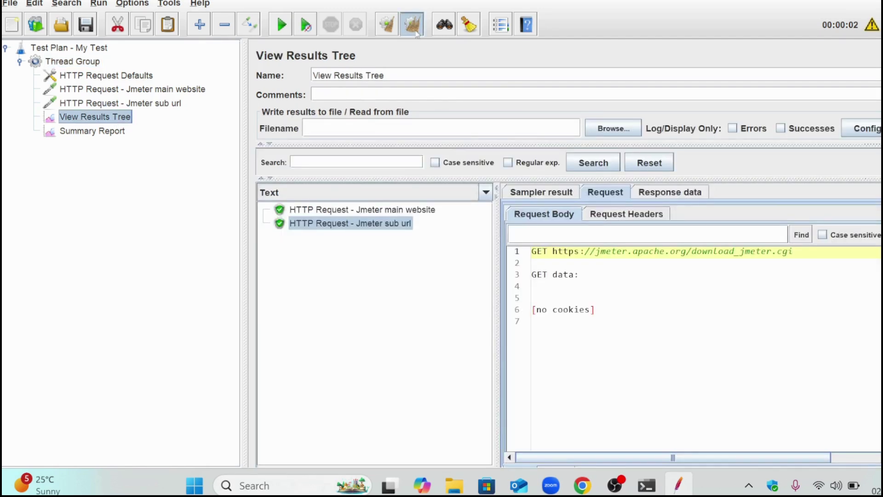
{"action": "left_click", "coordinate": [413, 26]}
{"action": "left_click", "coordinate": [281, 26]}
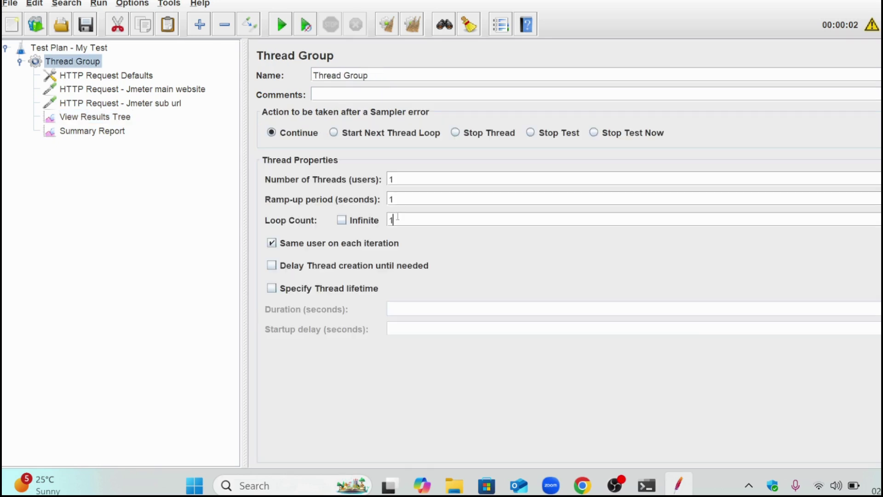
Step: Clear the results and run the single-user test with a loop count of 5, watching View Results Tree
{"action": "left_click", "coordinate": [87, 119]}
{"action": "left_click", "coordinate": [412, 26]}
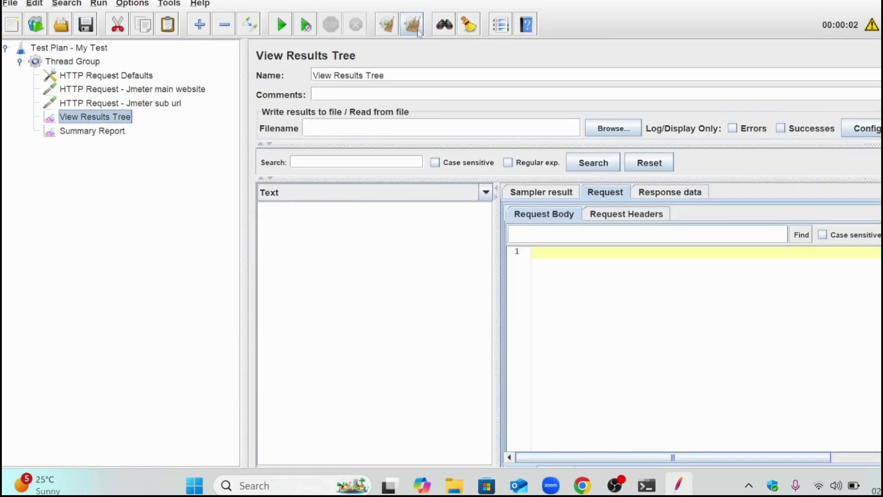
{"action": "left_click", "coordinate": [281, 26]}
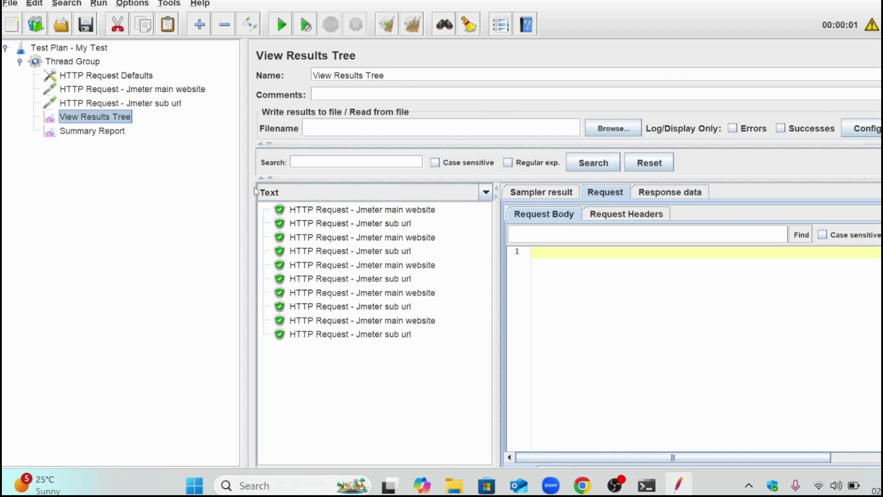
Step: Set the Thread Group's loop count to infinite
{"action": "left_click", "coordinate": [131, 76]}
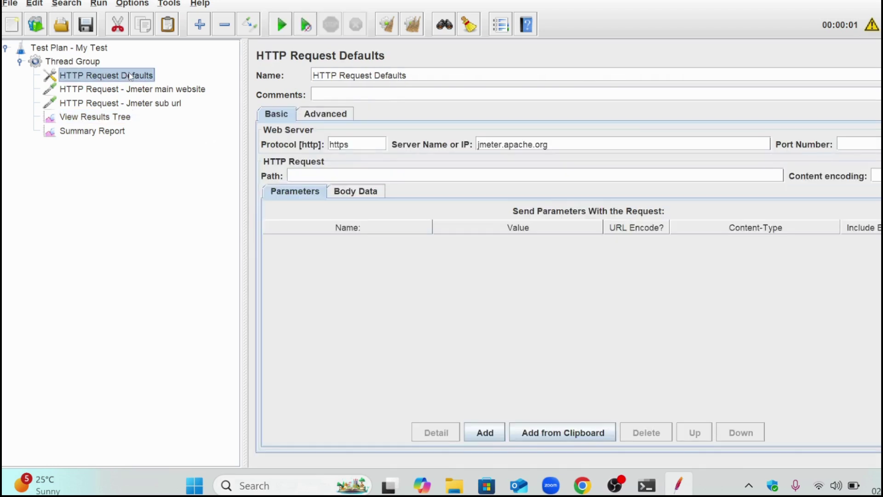
{"action": "left_click", "coordinate": [86, 64]}
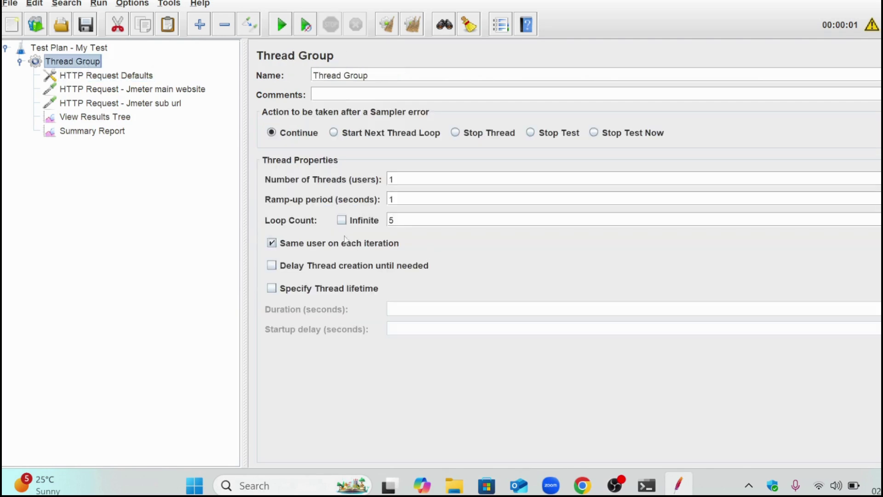
{"action": "left_click", "coordinate": [343, 222]}
Step: Clear the results, run the infinitely looping test, and stop it after several seconds
{"action": "left_click", "coordinate": [127, 120]}
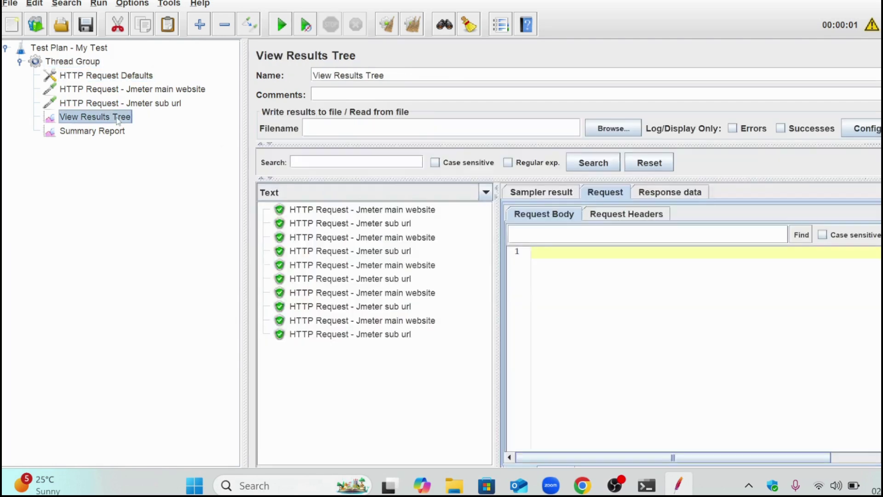
{"action": "left_click", "coordinate": [412, 24]}
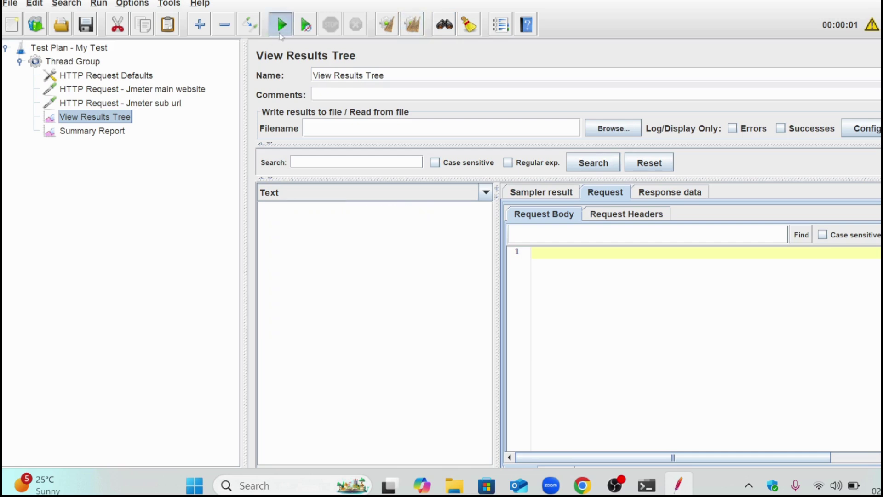
{"action": "left_click", "coordinate": [282, 25]}
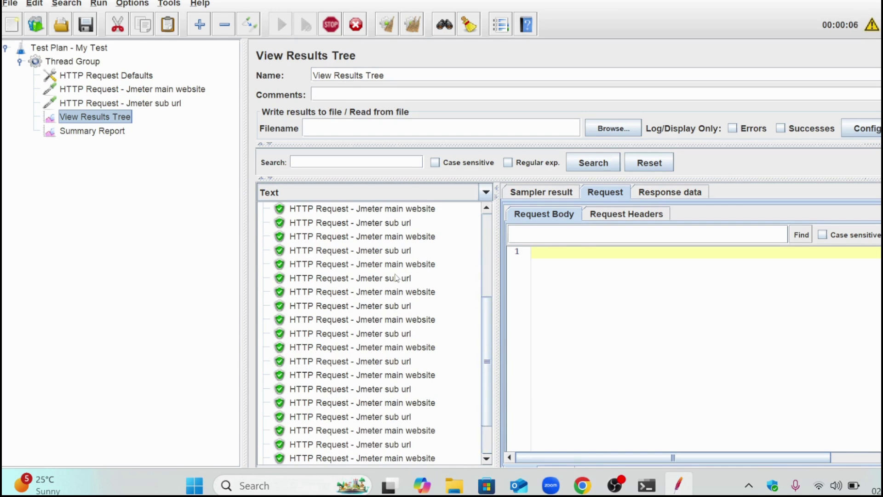
{"action": "left_click", "coordinate": [331, 30]}
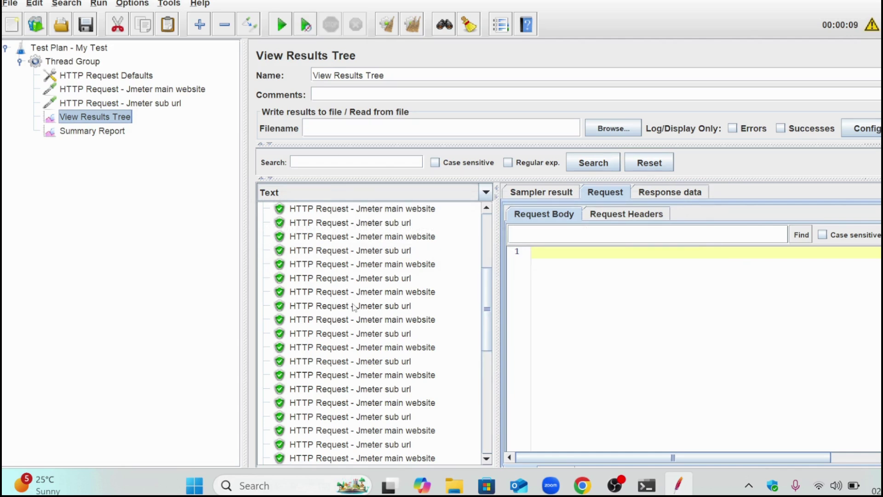